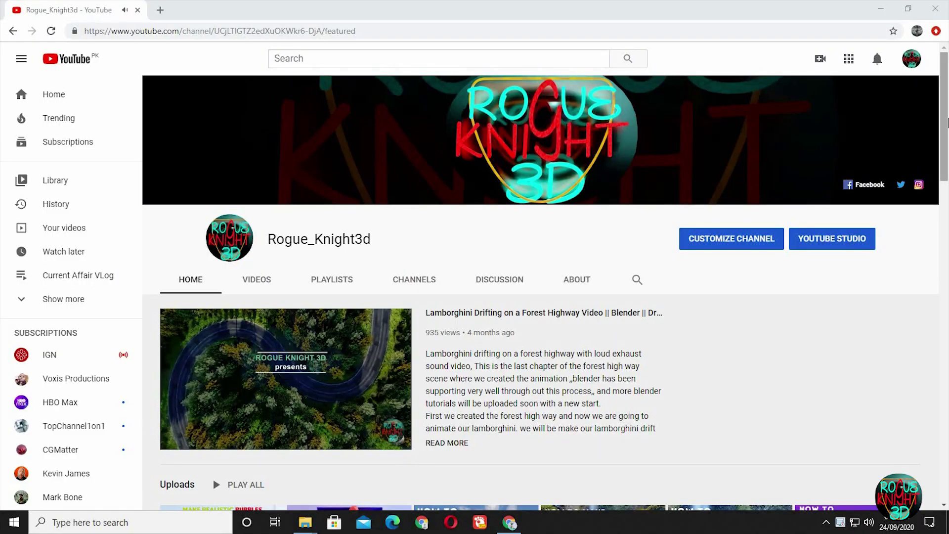
Scroll down the YouTube channel page and the Patreon post to the comment box.
scroll(946, 157, "down", 2)
left_click_drag(946, 157, 947, 375)
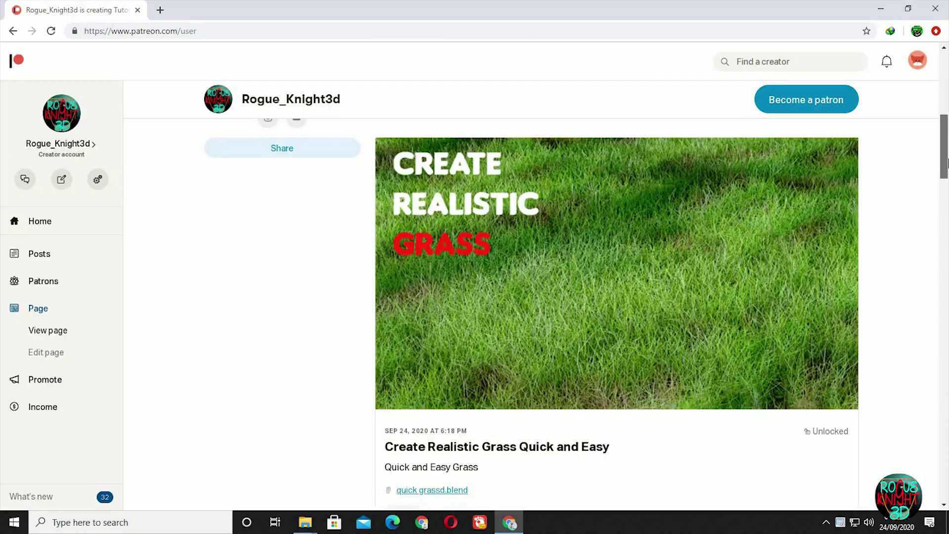
left_click_drag(947, 163, 947, 351)
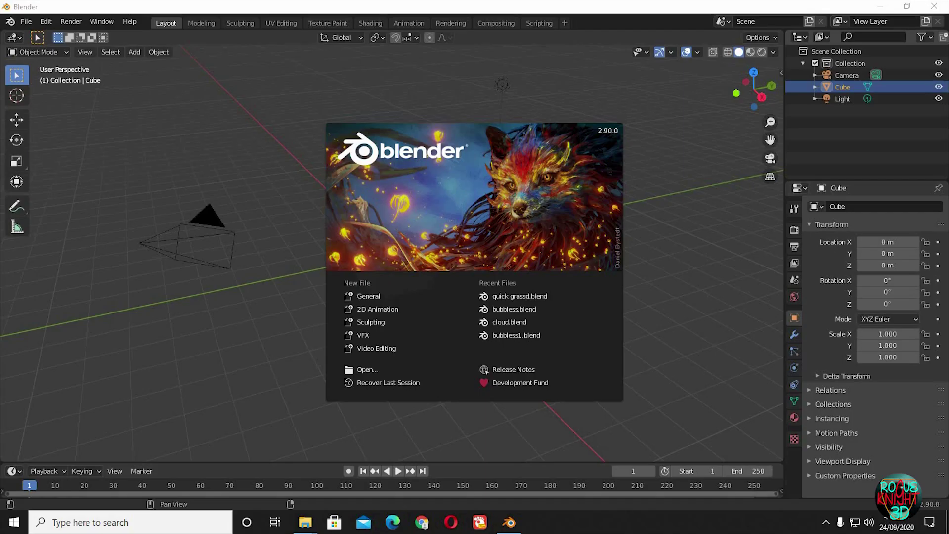
Delete the default cube.
left_click(387, 228)
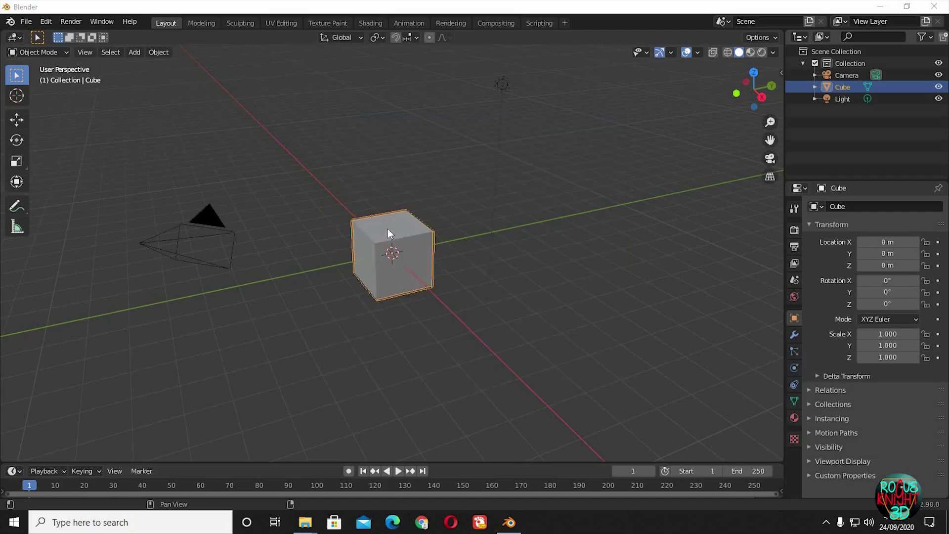
key("x")
left_click(404, 230)
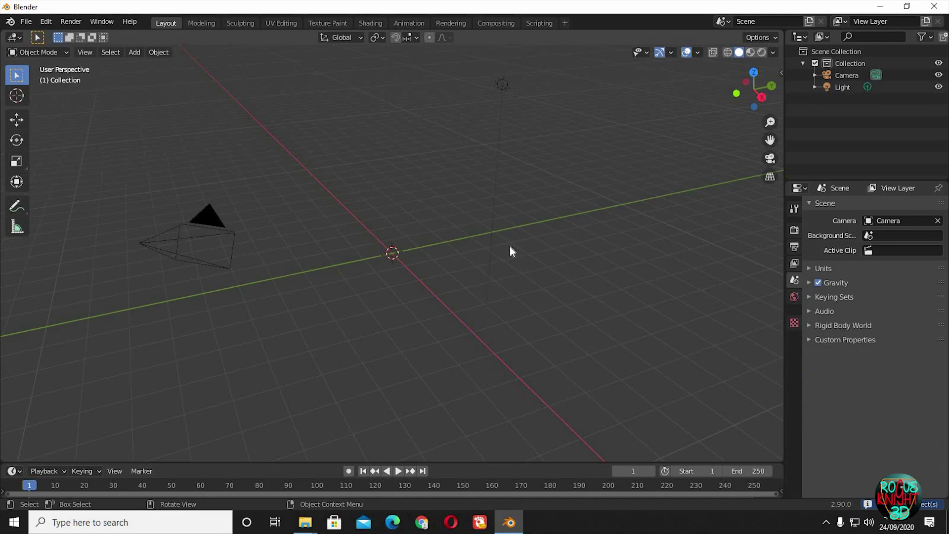
Confirm in Preferences that the Import Images as Planes add-on is enabled.
key("shift+a")
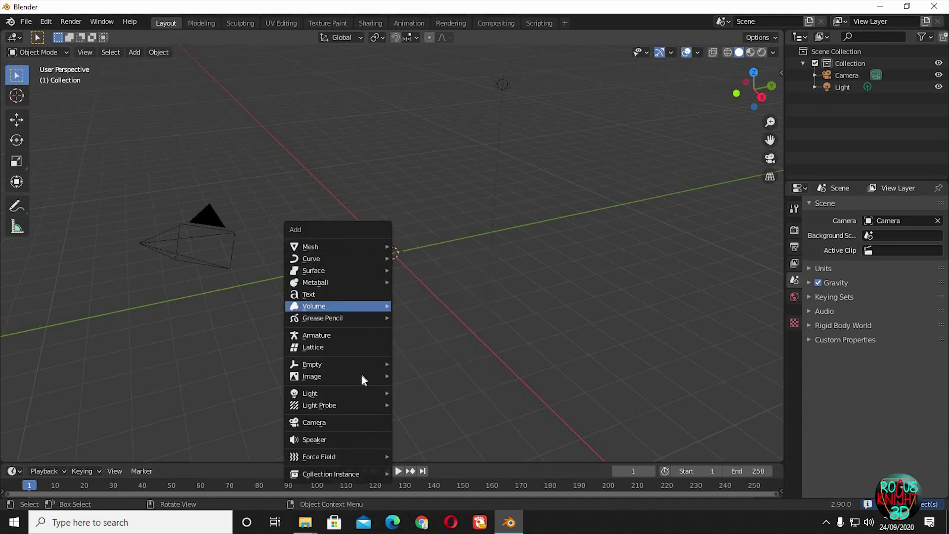
mouse_move(387, 377)
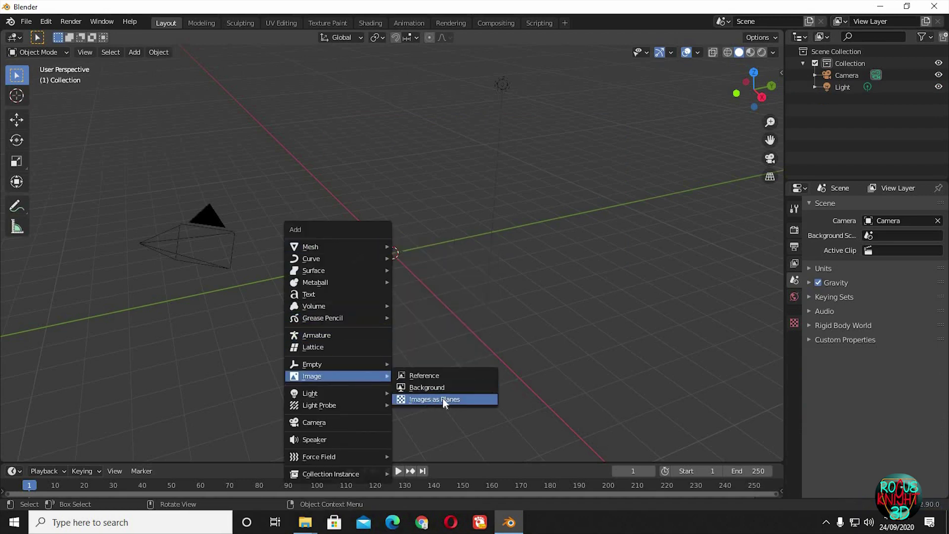
left_click(46, 21)
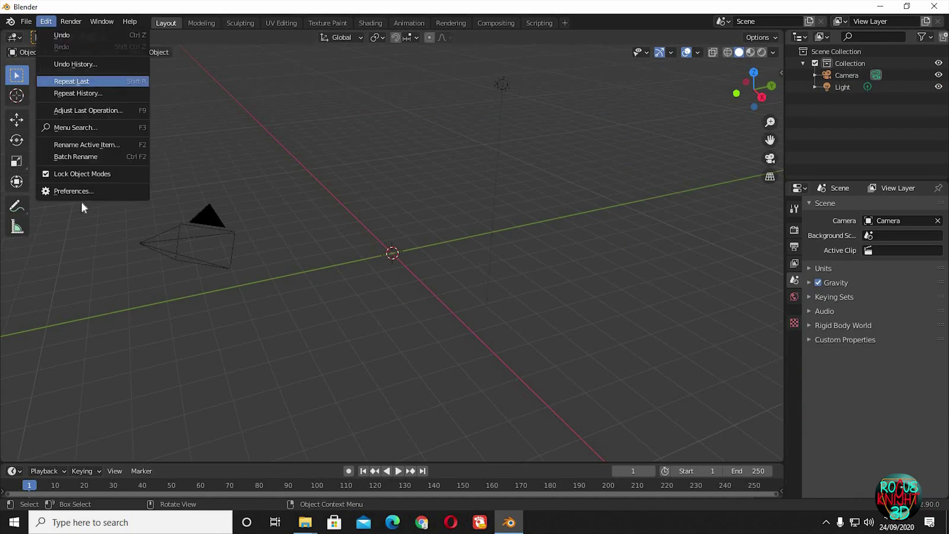
left_click(82, 197)
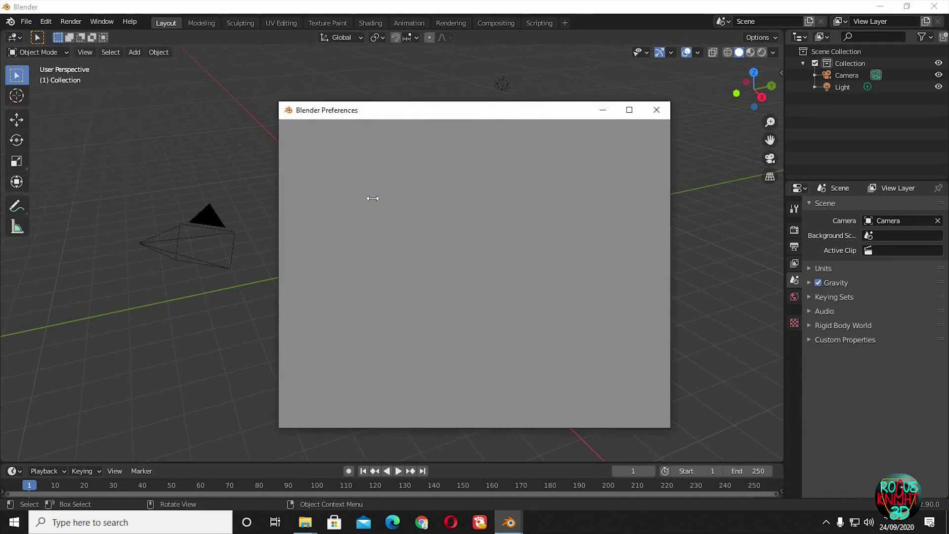
left_click(600, 144)
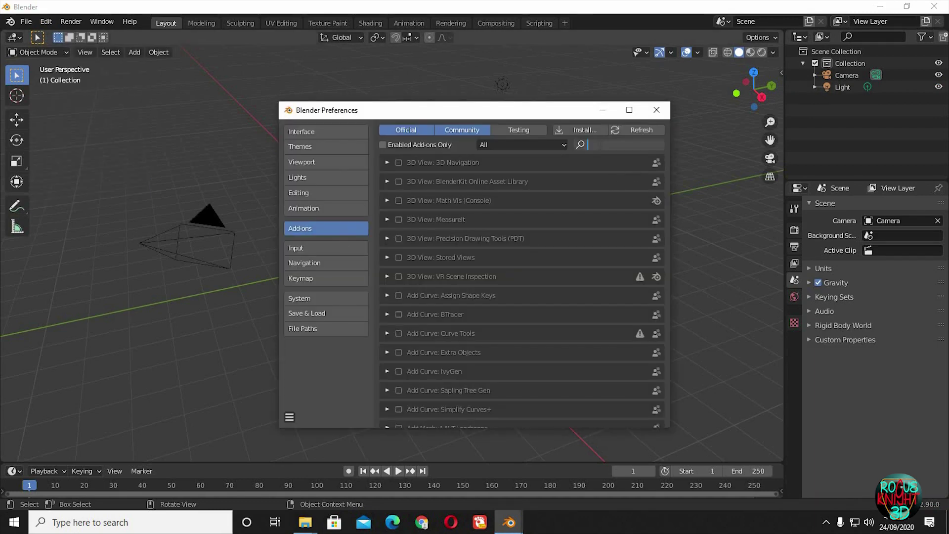
type("image")
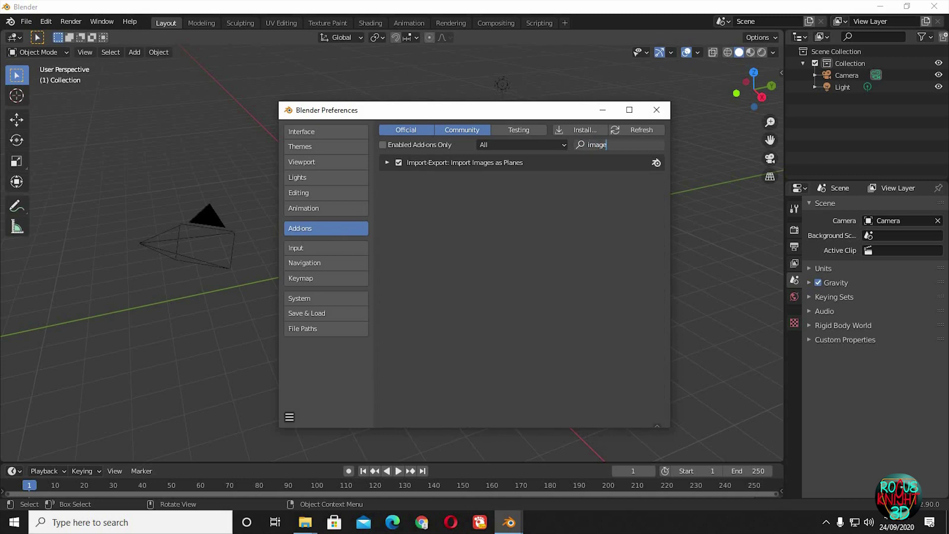
left_click(656, 110)
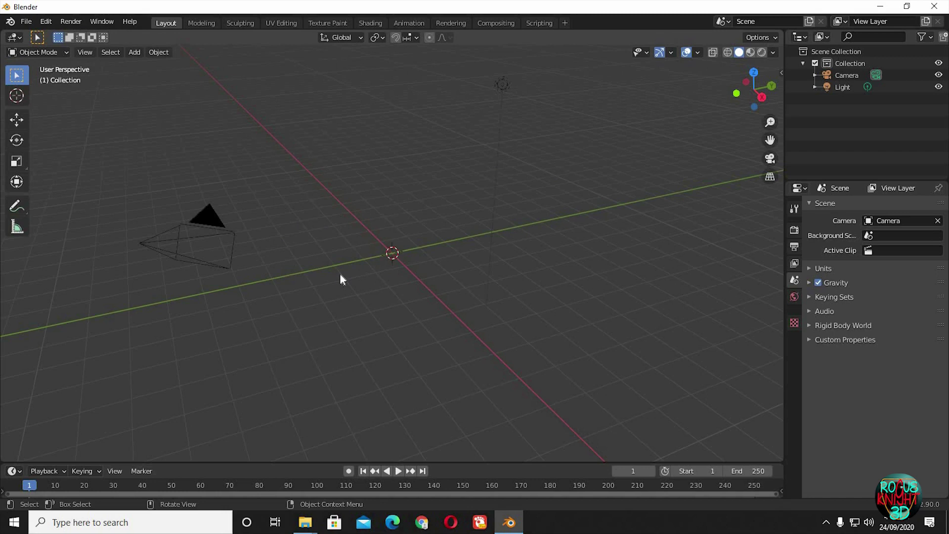
Import 1024px-Group_of_Galium_odoratum_in_forest_web.jpg from the textures folder as an image plane.
key("shift+a")
mouse_move(338, 397)
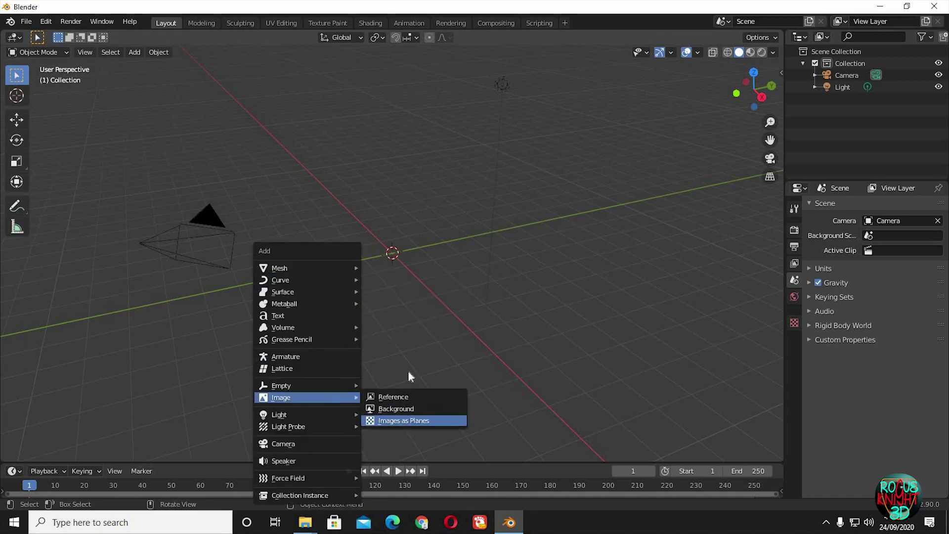
left_click(403, 420)
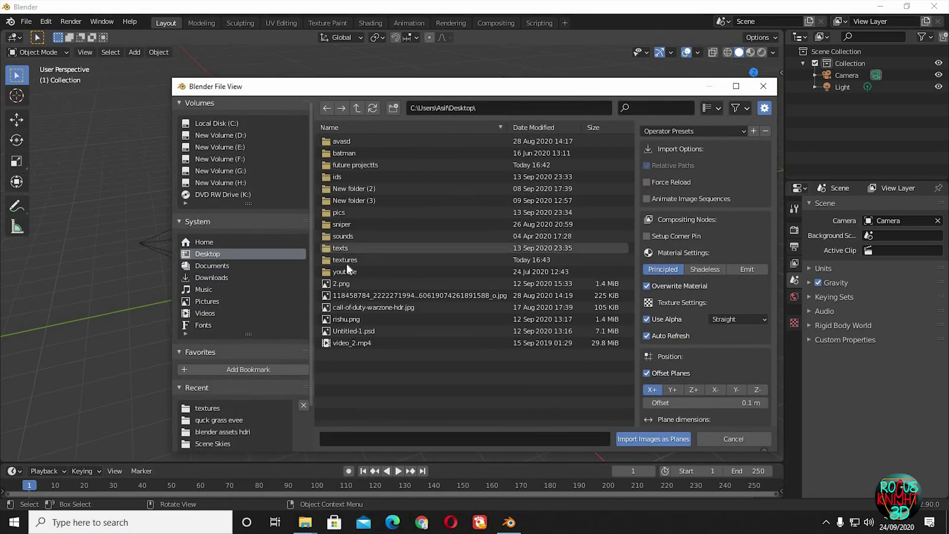
double_click(346, 263)
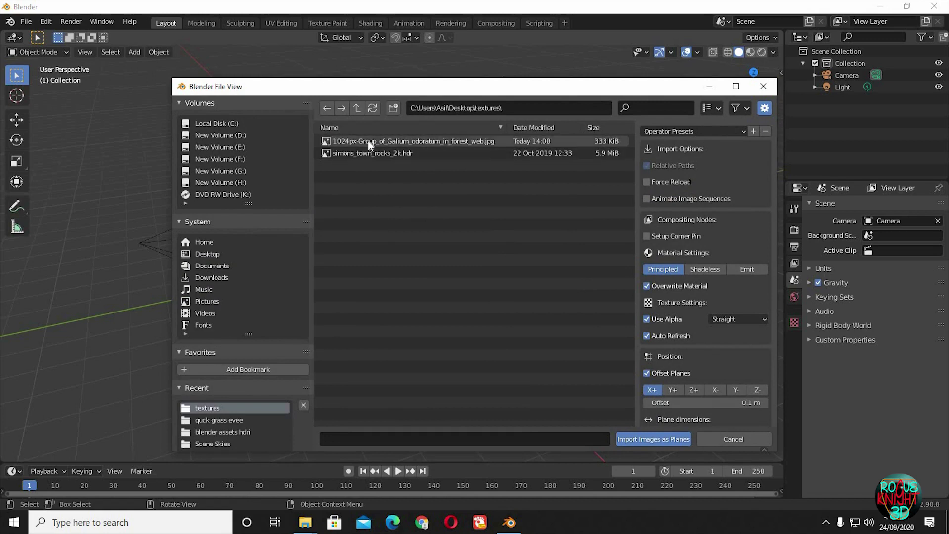
double_click(369, 142)
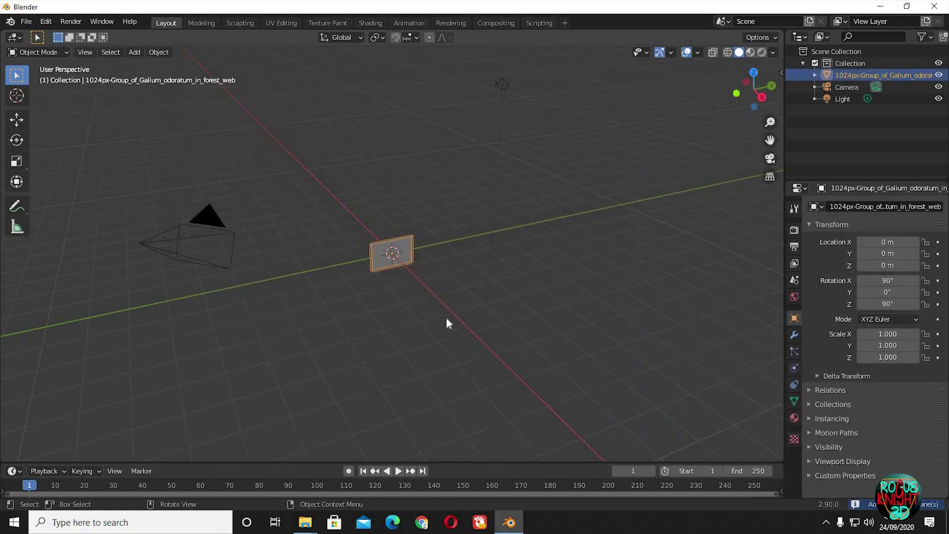
Rotate the image plane -90° about Y so it lies flat on the ground.
key("KP_Decimal")
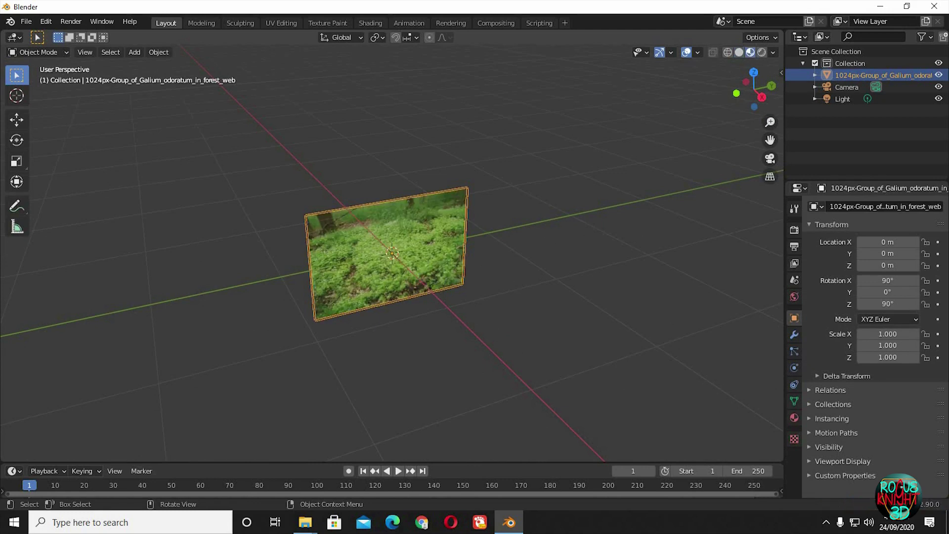
type("ry90-")
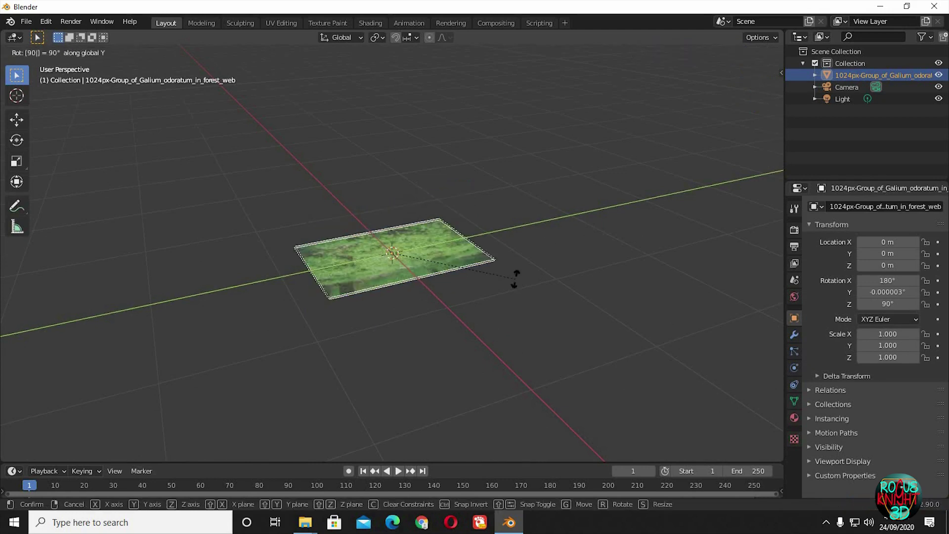
key("Return")
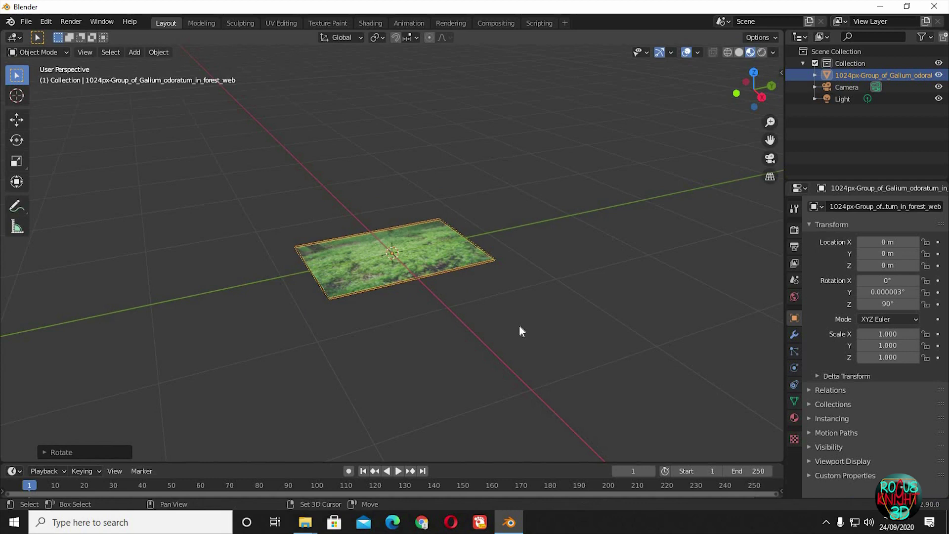
scroll(521, 250, "up", 2)
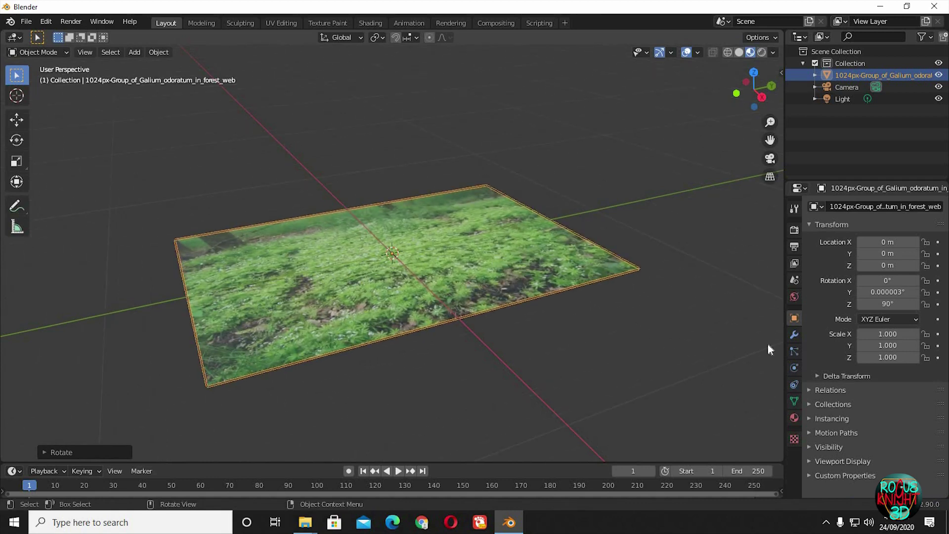
Lower the plane material's Specular to 0.070 and raise its Roughness to 0.930.
left_click(794, 417)
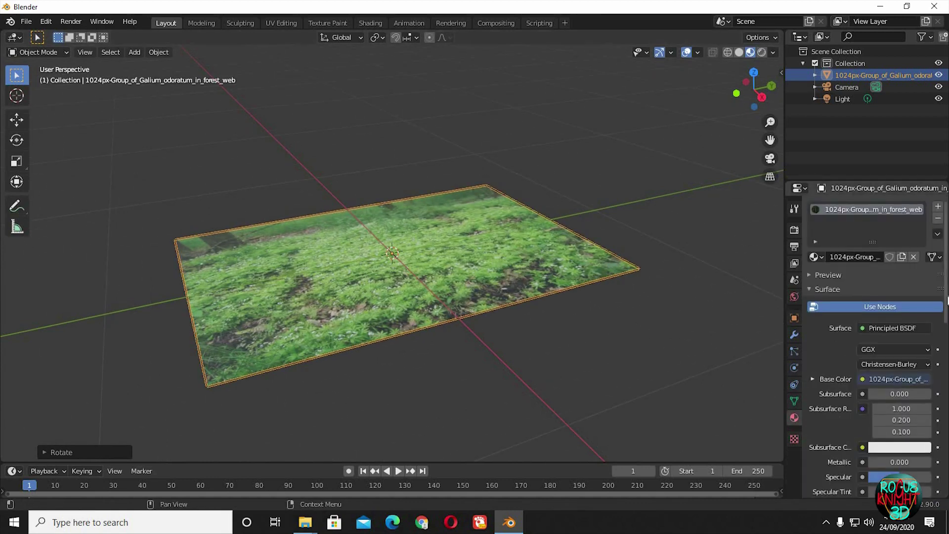
scroll(899, 336, "down", 6)
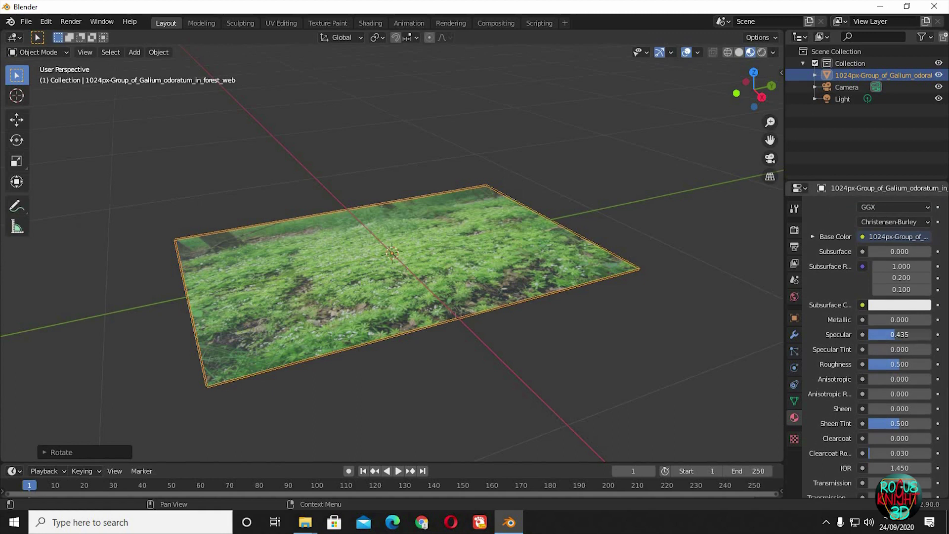
left_click_drag(900, 335, 873, 334)
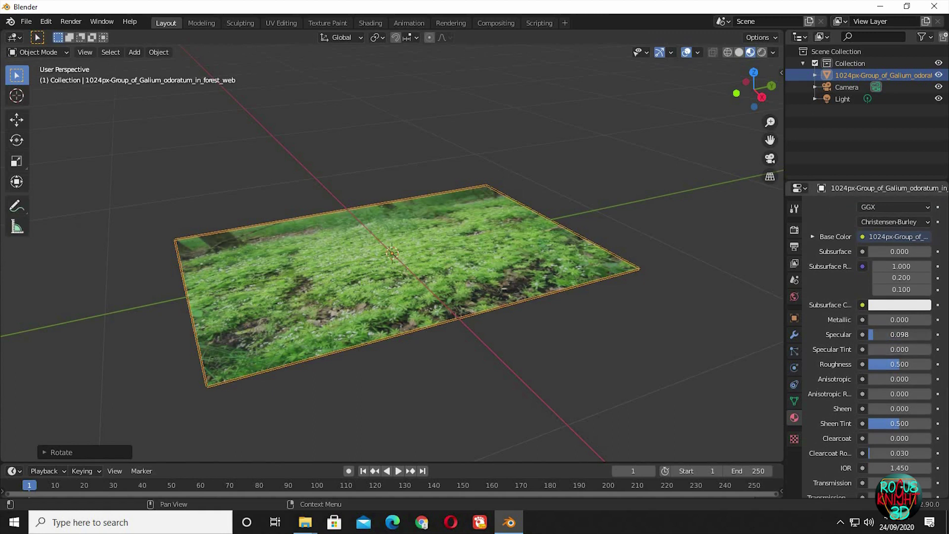
left_click_drag(899, 365, 902, 364)
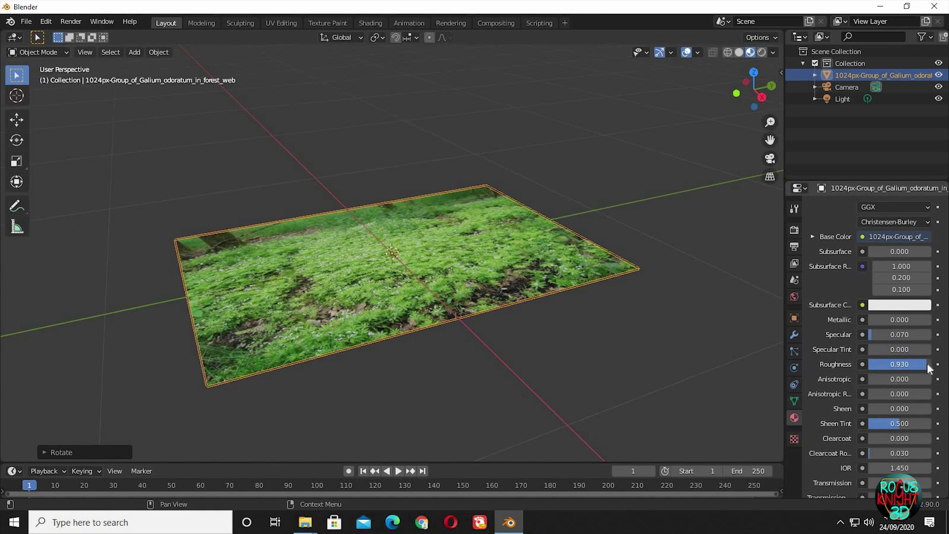
middle_click_drag(529, 357, 464, 334)
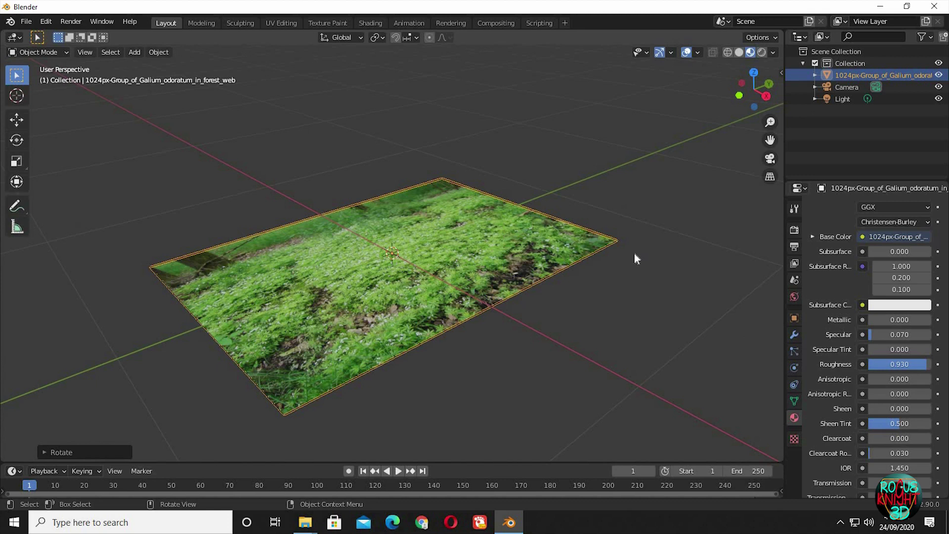
In the Shading workspace, show the World shader nodes in the node editor.
left_click(364, 24)
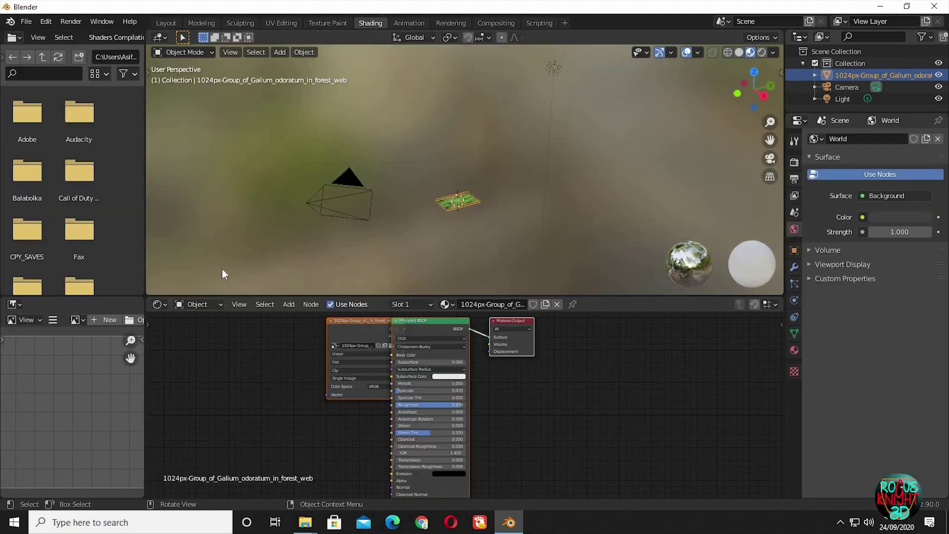
left_click(197, 304)
left_click(206, 330)
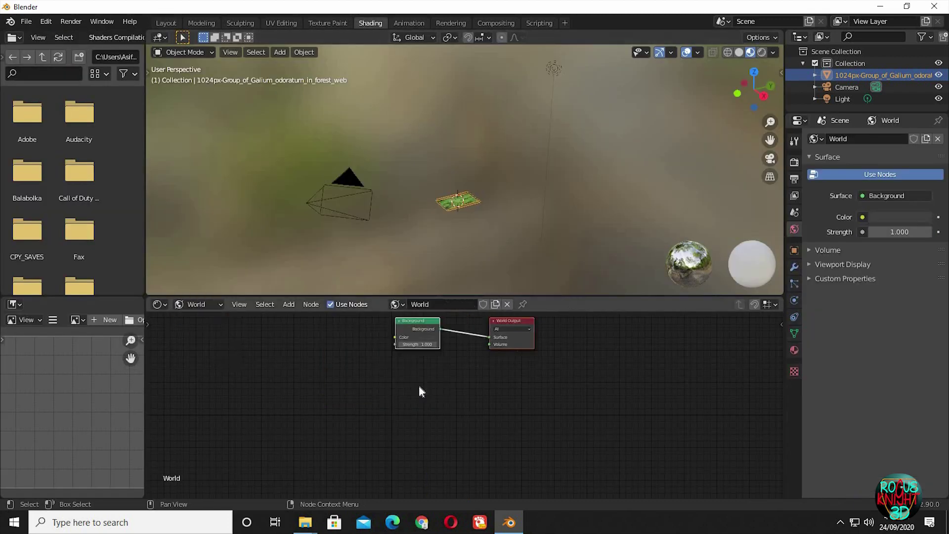
middle_click_drag(478, 321, 479, 309, "ctrl")
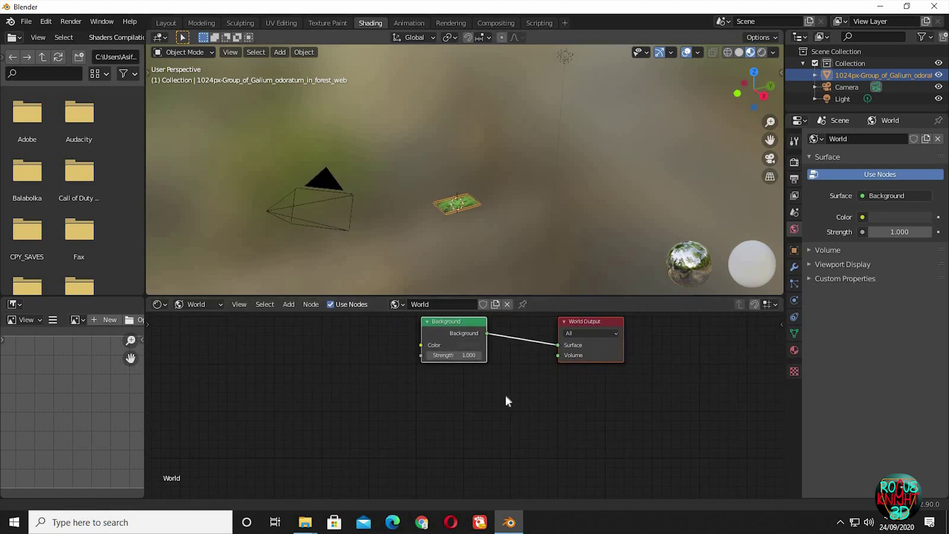
middle_click_drag(573, 480, 398, 415)
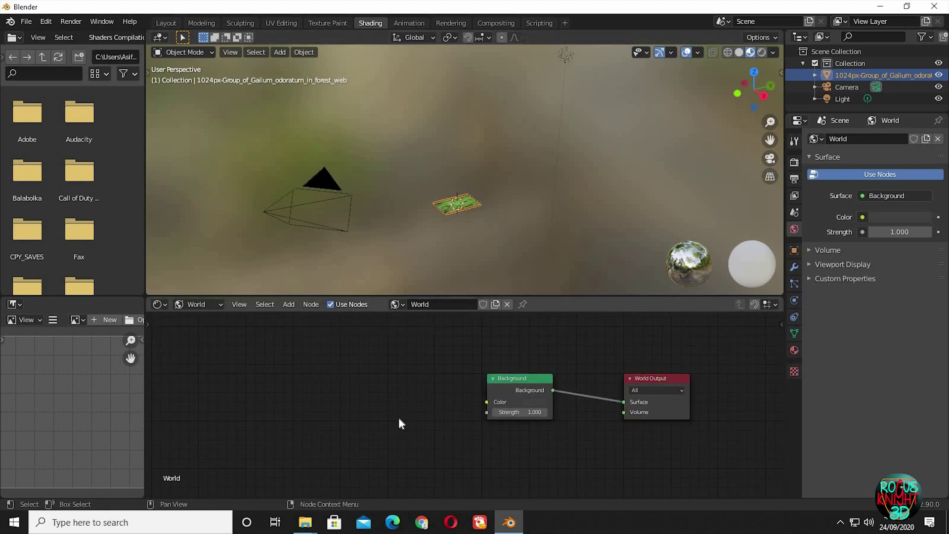
Add an Environment Texture node loading simons_town_rocks_2k.hdr and link it to Background.
key("shift+a")
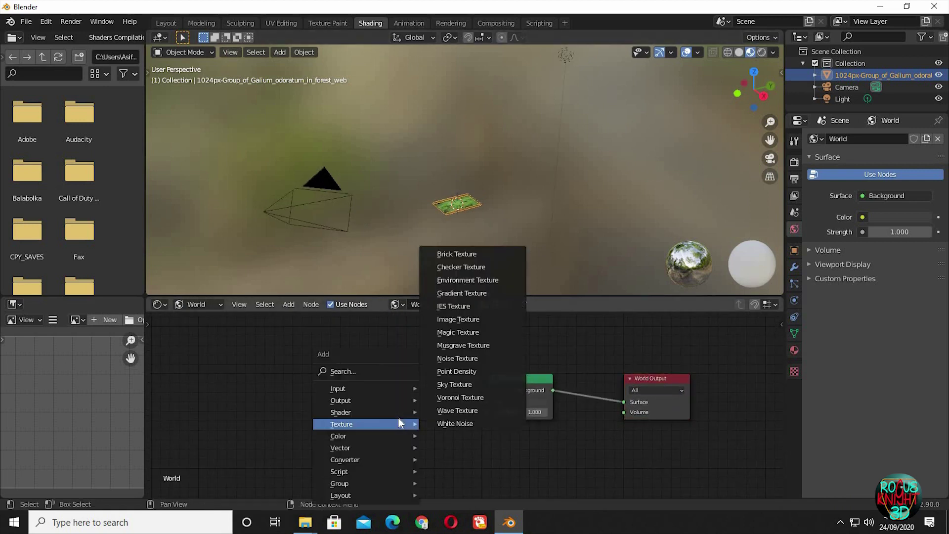
left_click(475, 280)
left_click(411, 382)
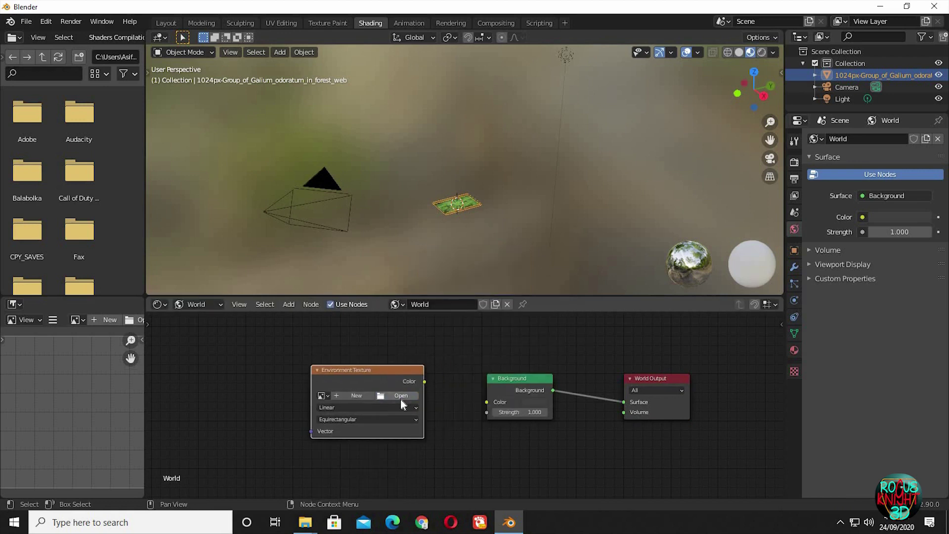
left_click(401, 394)
left_click(212, 253)
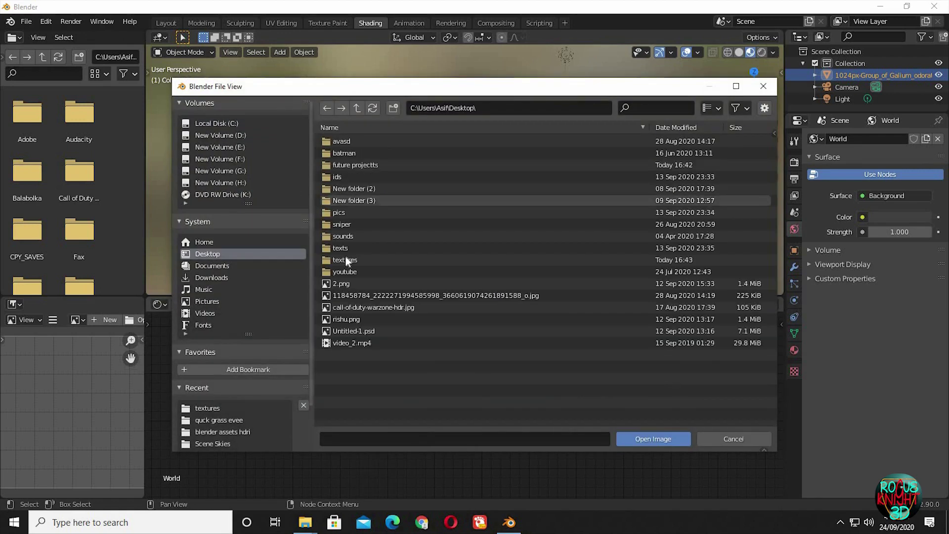
double_click(345, 255)
double_click(366, 154)
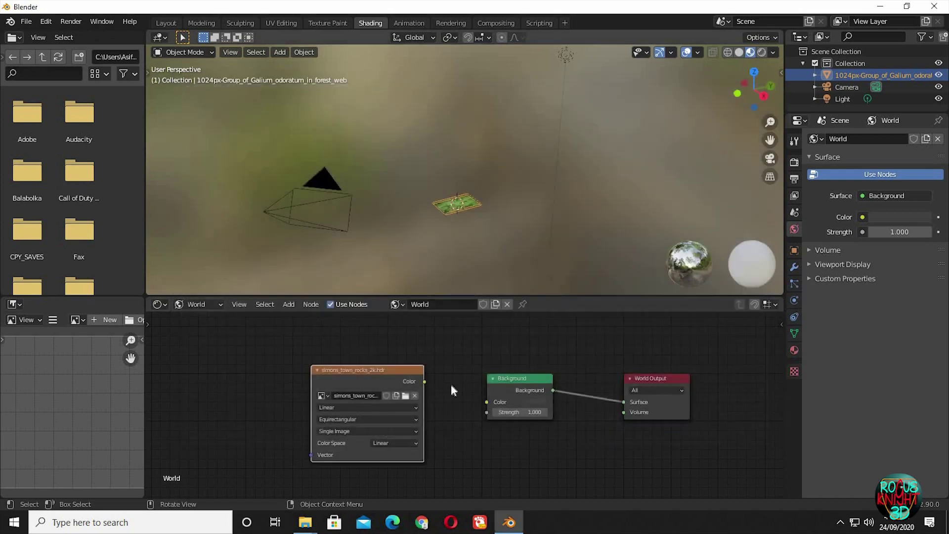
left_click_drag(424, 381, 486, 402)
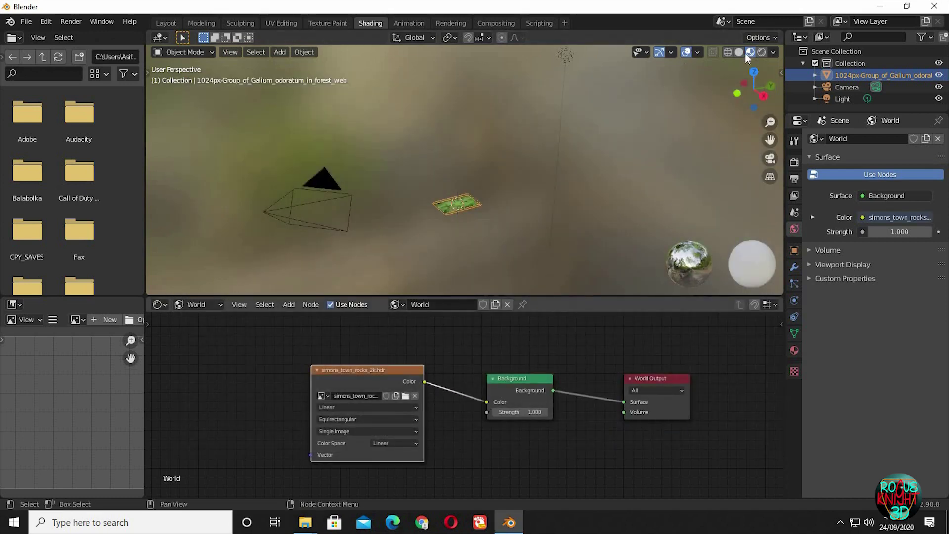
Preview the HDRI lighting in Rendered view, orbiting down to the grass plane.
key("z")
mouse_move(653, 131)
middle_mouse_down()
mouse_move(580, 154)
mouse_move(643, 120)
mouse_move(736, 120)
mouse_move(586, 148)
mouse_move(566, 203)
middle_mouse_up()
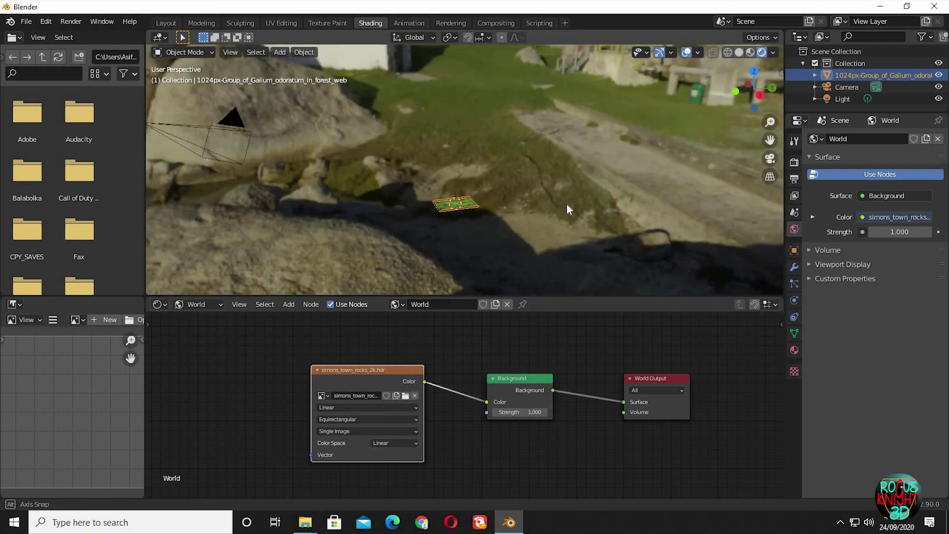
middle_click_drag(523, 244, 526, 219)
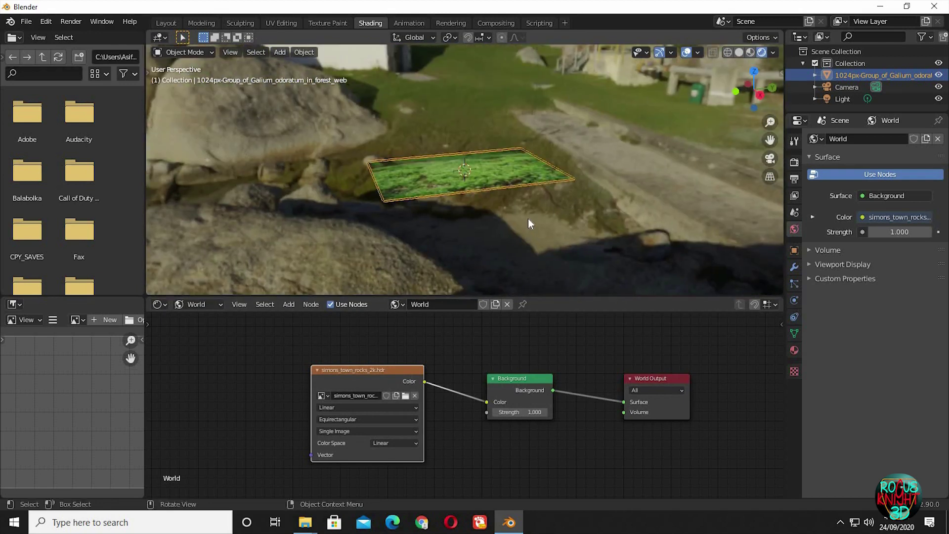
middle_click_drag(530, 157, 652, 126, "ctrl")
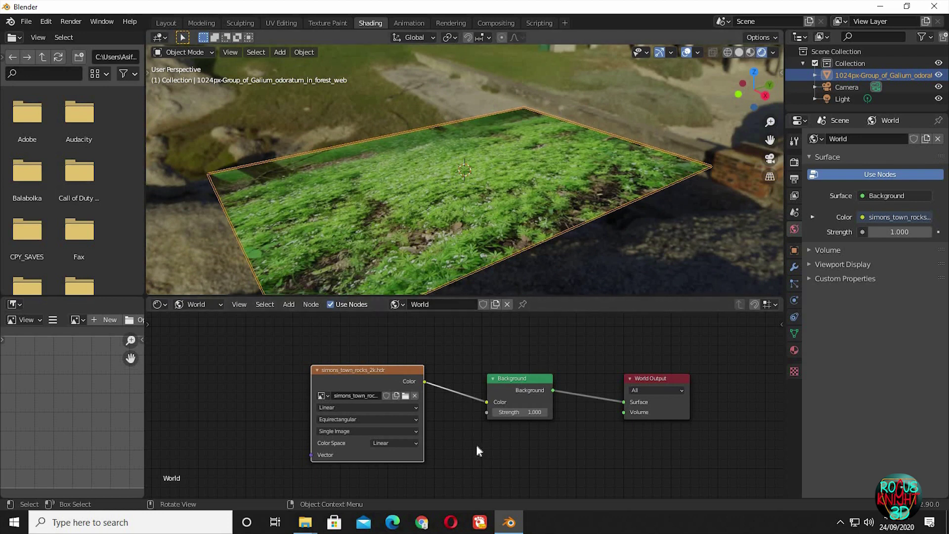
Insert a Hue/Saturation/Value node before Background with Saturation 1.100.
key("shift+a")
left_click(433, 371)
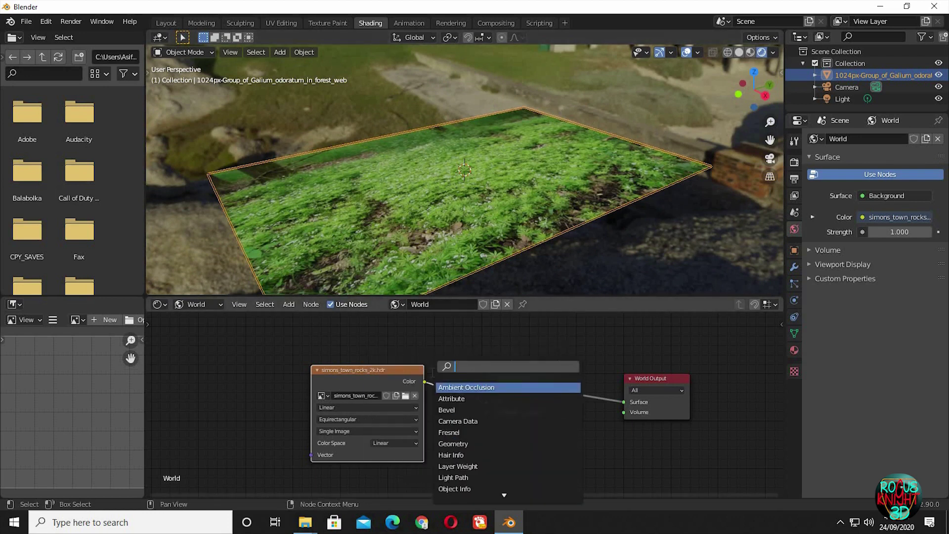
type("hue")
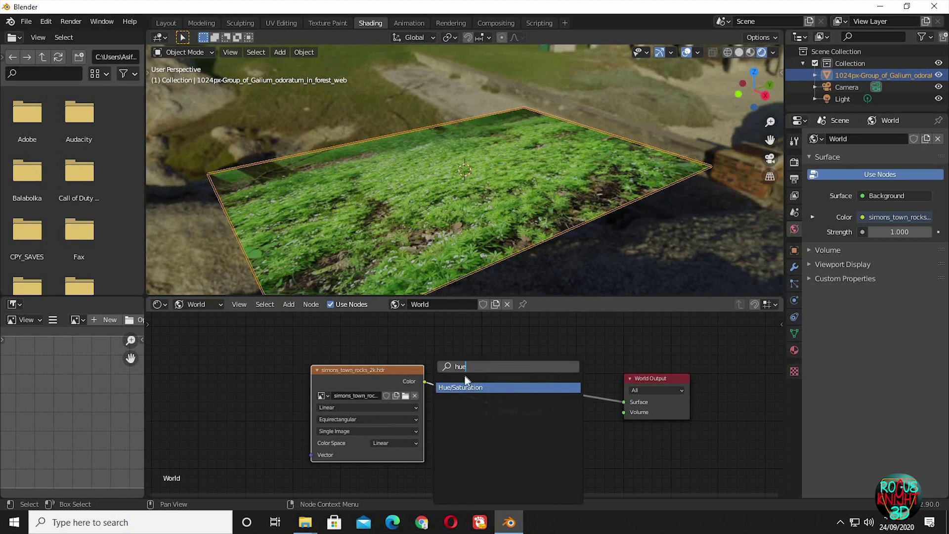
key("Return")
left_click(503, 379)
left_click(525, 397)
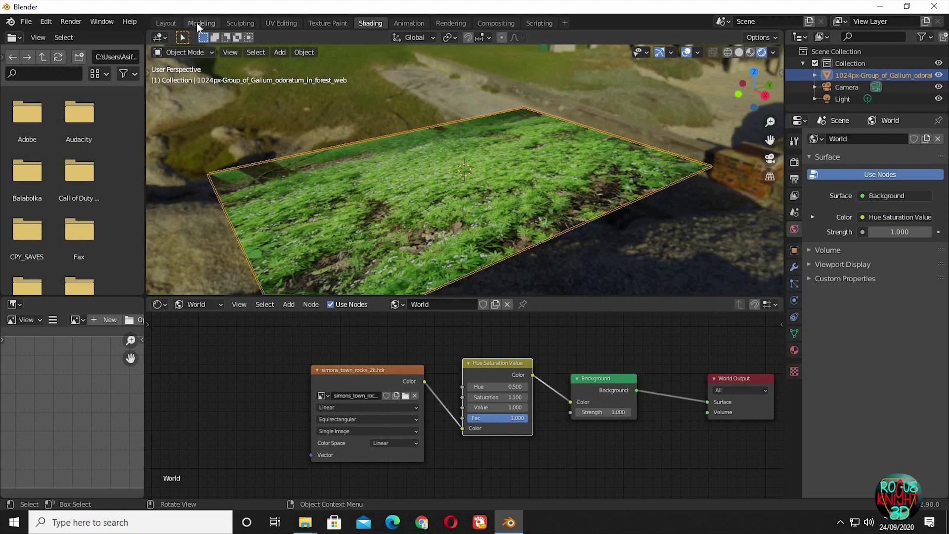
Subdivide the plane in Edit Mode with 30 cuts.
left_click(166, 23)
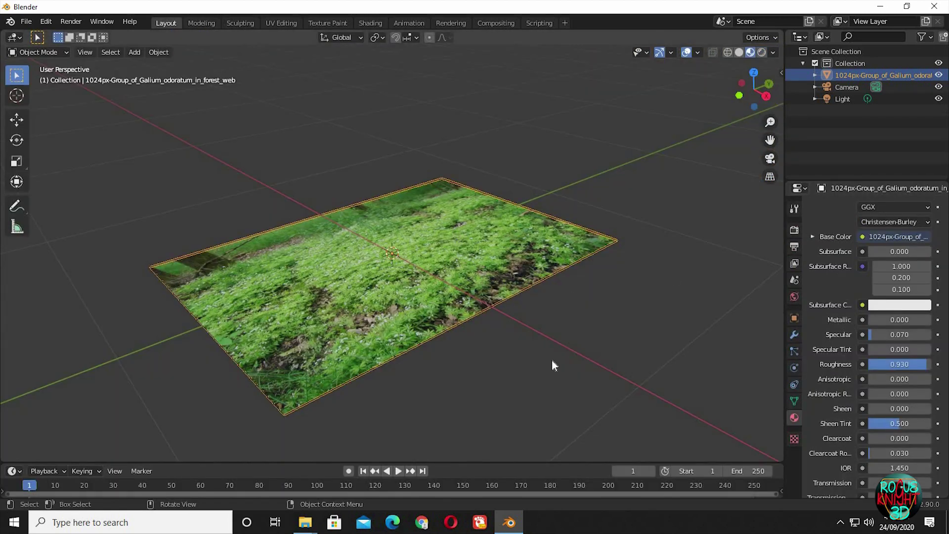
middle_click_drag(524, 367, 467, 264)
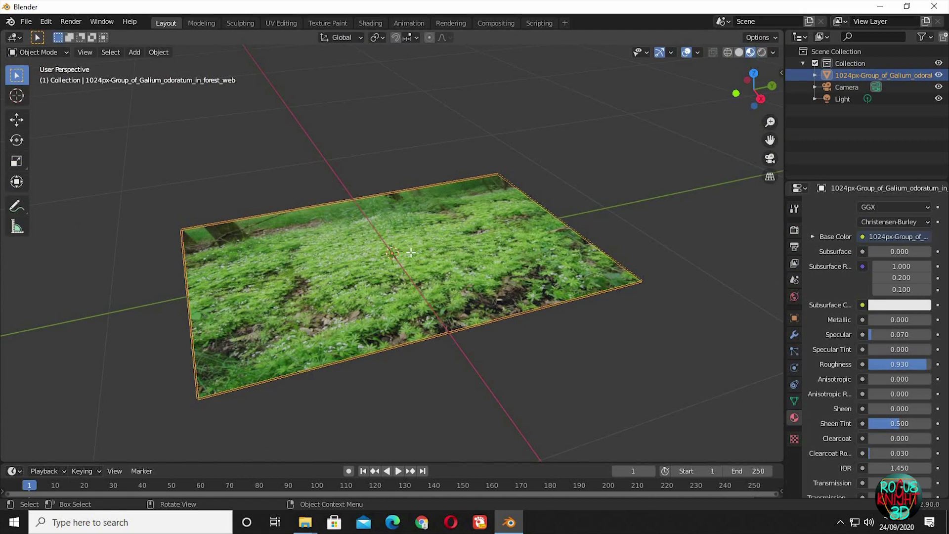
key("Tab")
right_click(339, 247)
left_click(328, 214)
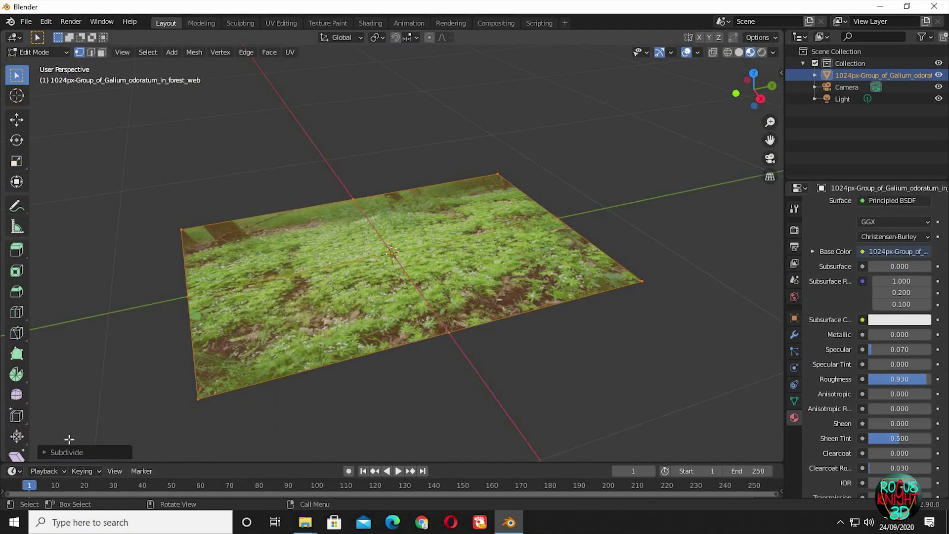
left_click(50, 451)
left_click(127, 374)
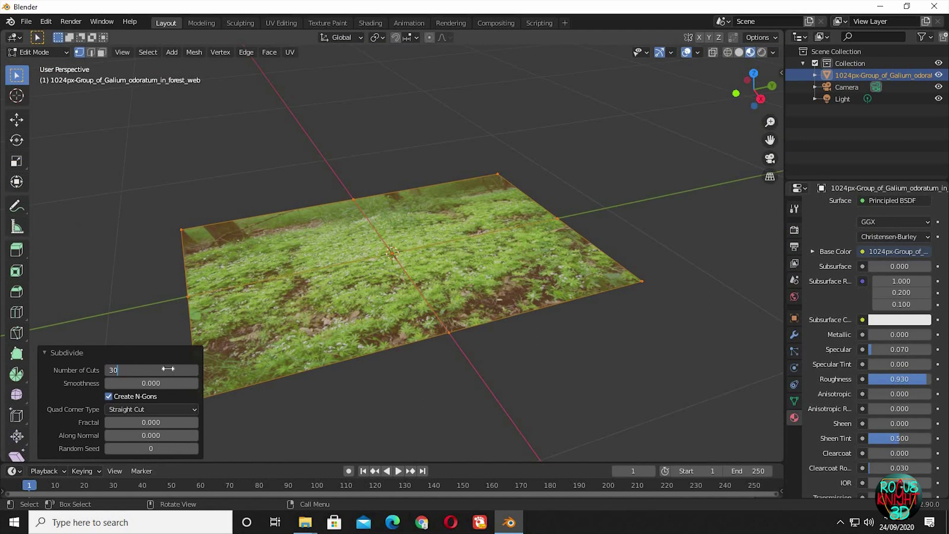
key("Return")
Raise one corner vertex along Z with proportional editing for a smooth wave.
left_click(495, 210)
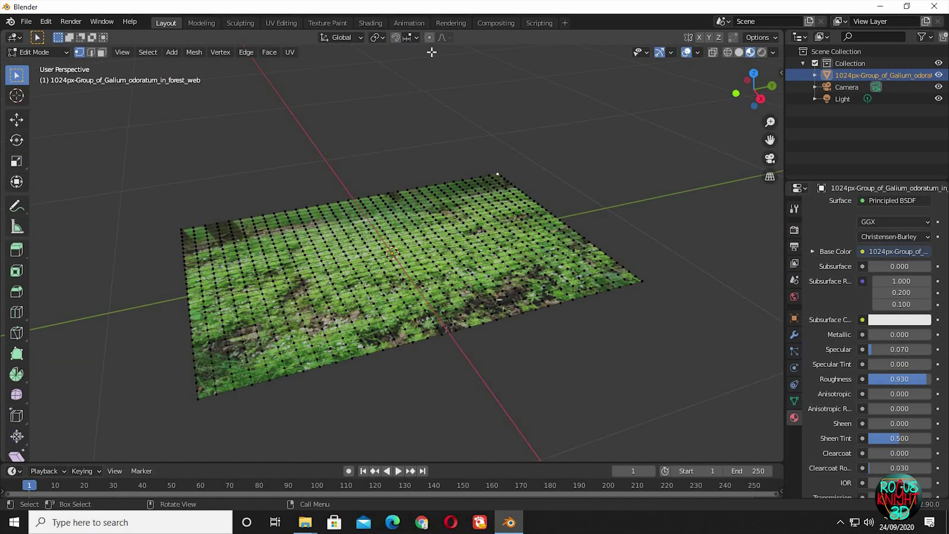
key("o")
key("g")
key("z")
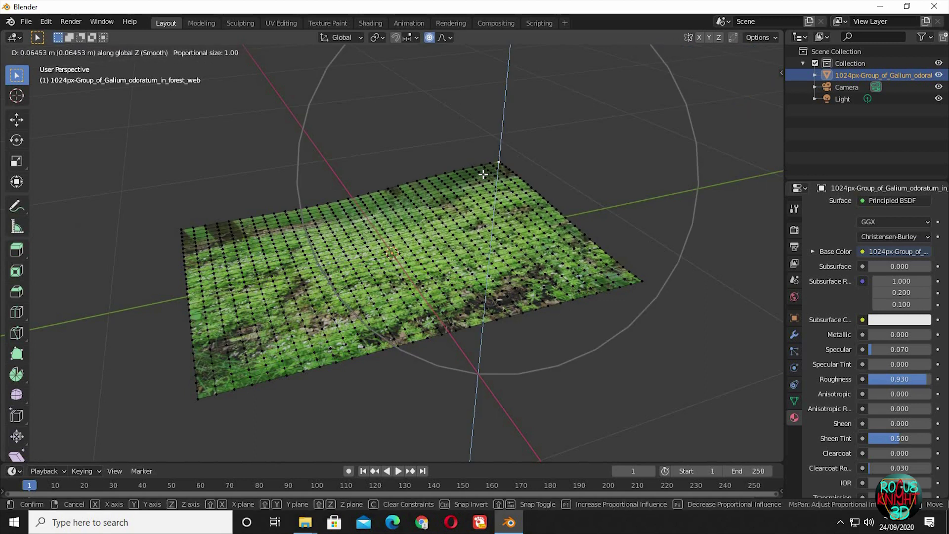
left_click(516, 370)
middle_click_drag(534, 347, 538, 343)
key("Tab")
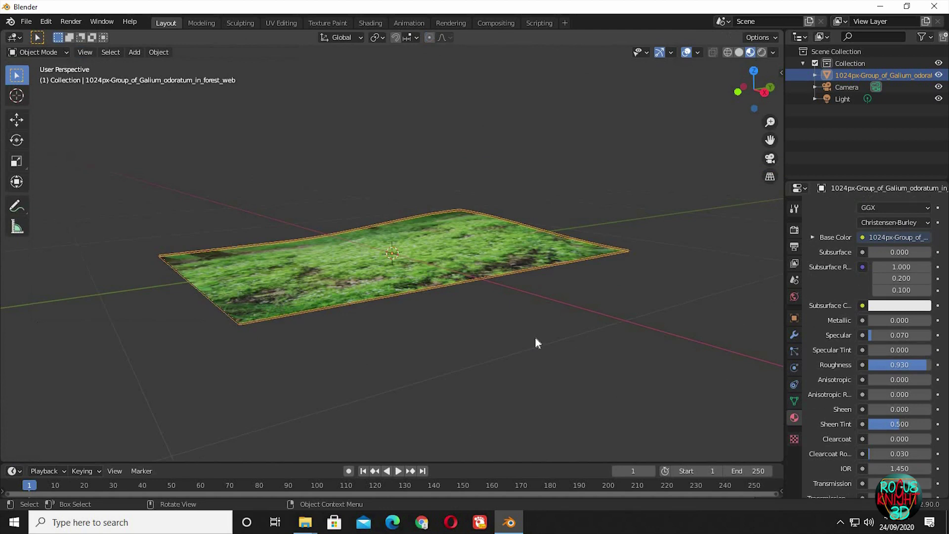
Add a Displace modifier to the grass plane.
left_click(794, 336)
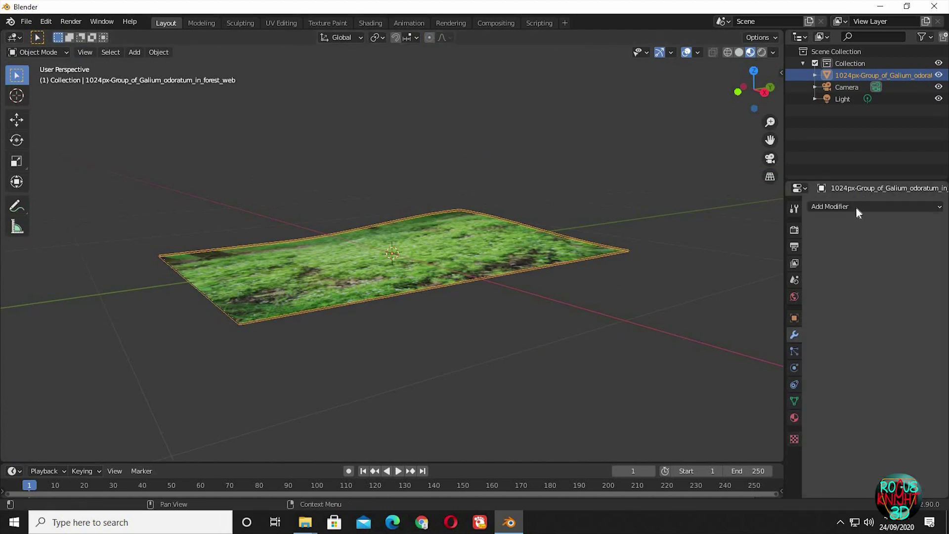
left_click(857, 208)
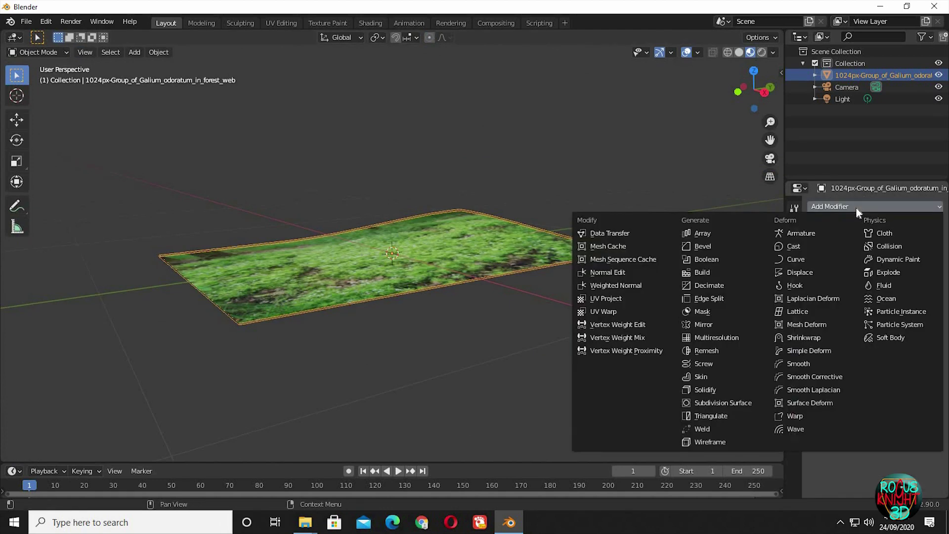
left_click(799, 273)
middle_click_drag(528, 265, 561, 227)
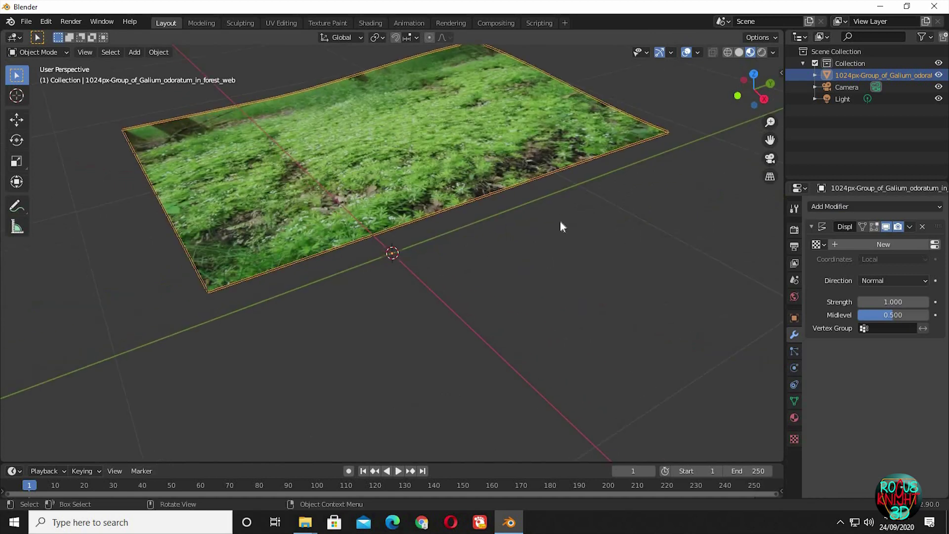
Give the displacement a new Clouds texture with size 0.35.
left_click(899, 245)
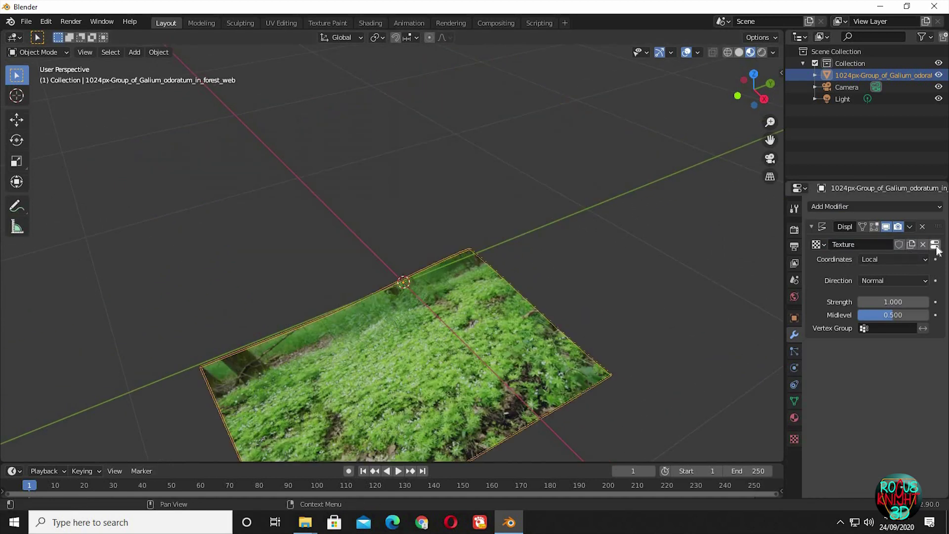
left_click(935, 244)
middle_click_drag(665, 326, 655, 247)
left_click(866, 242)
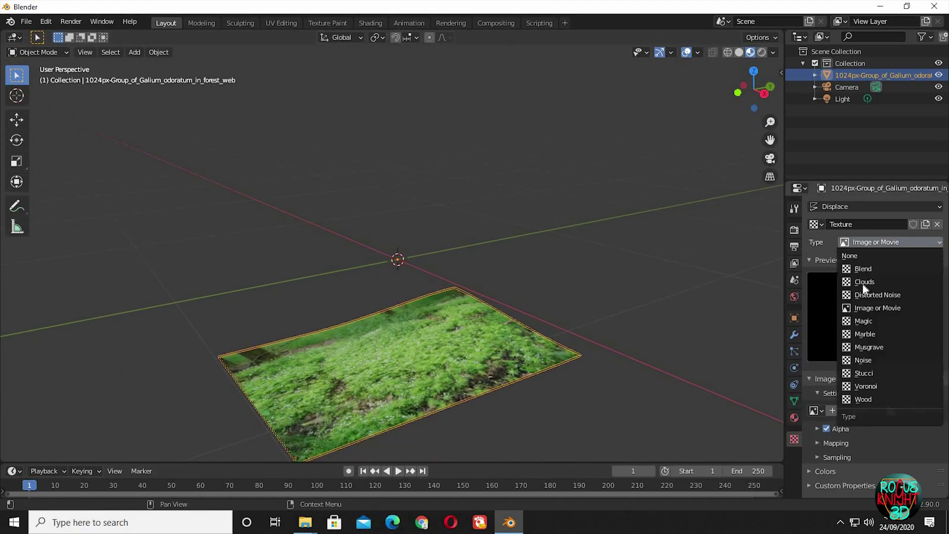
left_click(854, 286)
middle_click_drag(585, 318, 539, 312)
scroll(905, 430, "down", 1)
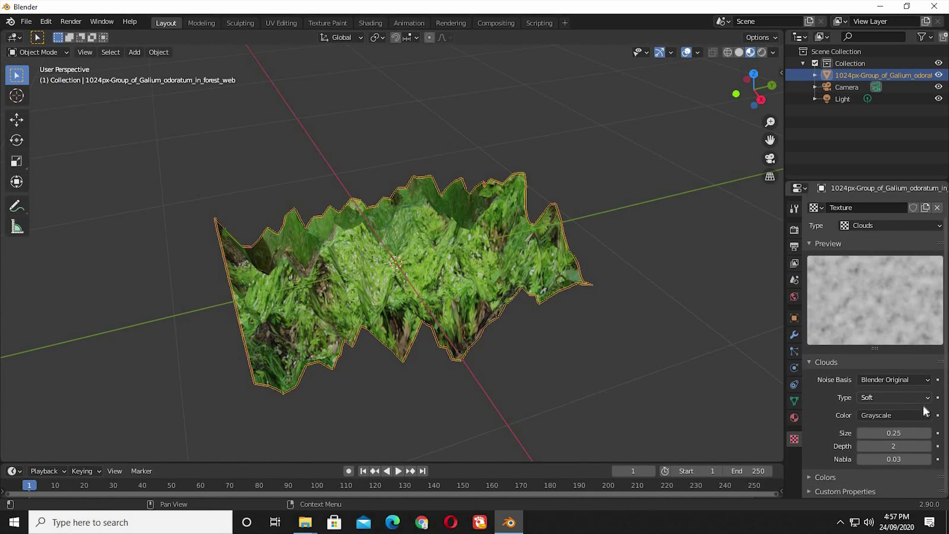
left_click_drag(905, 435, 945, 435)
middle_click_drag(449, 250, 741, 332)
Set the Displace modifier strength to 0.12 for subtle bumps.
left_click(794, 335)
left_click(899, 301)
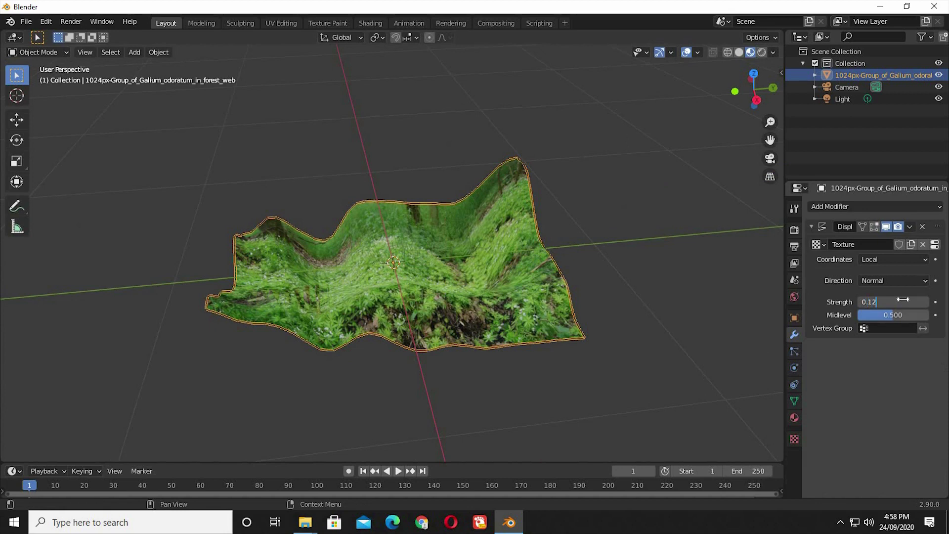
type("0.12")
key("Return")
middle_click_drag(525, 335, 464, 246)
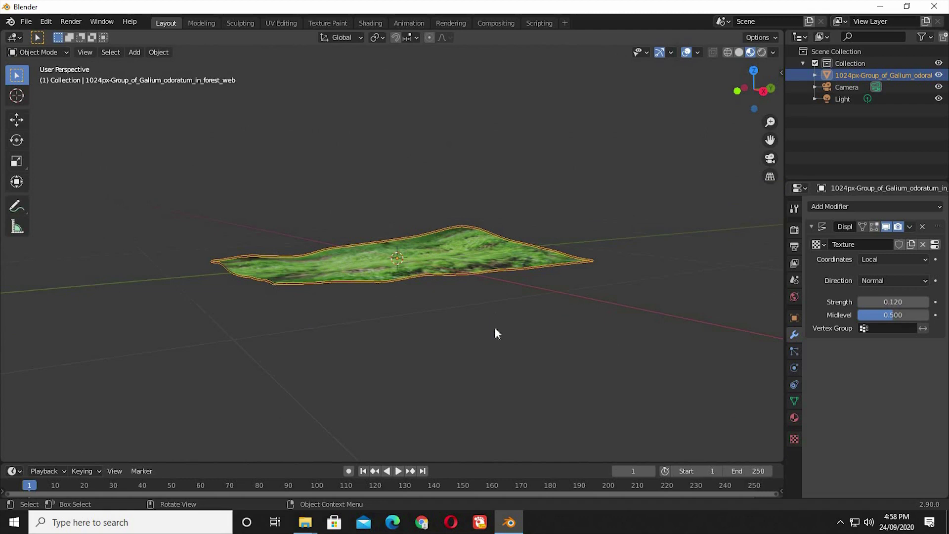
middle_click_drag(497, 333, 496, 339)
scroll(518, 358, "up", 1)
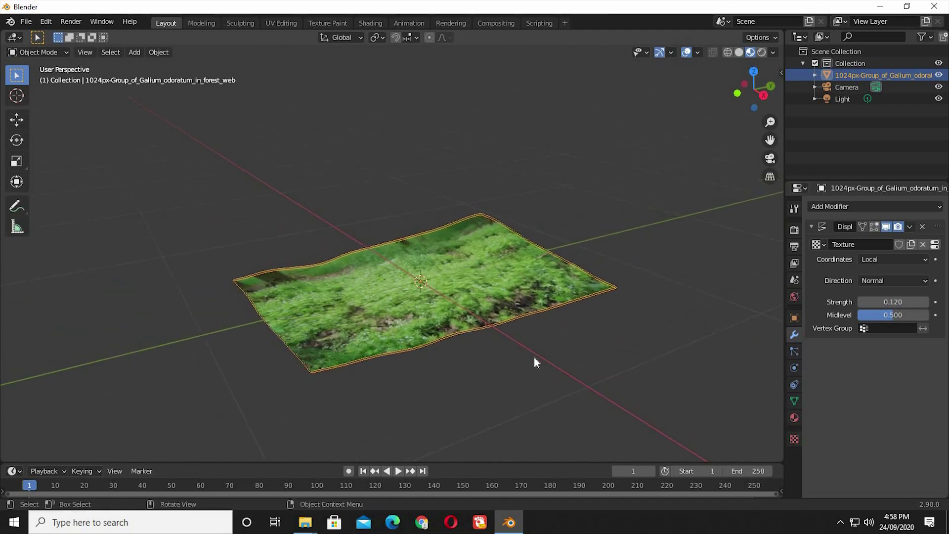
scroll(538, 359, "up", 1)
left_click(794, 351)
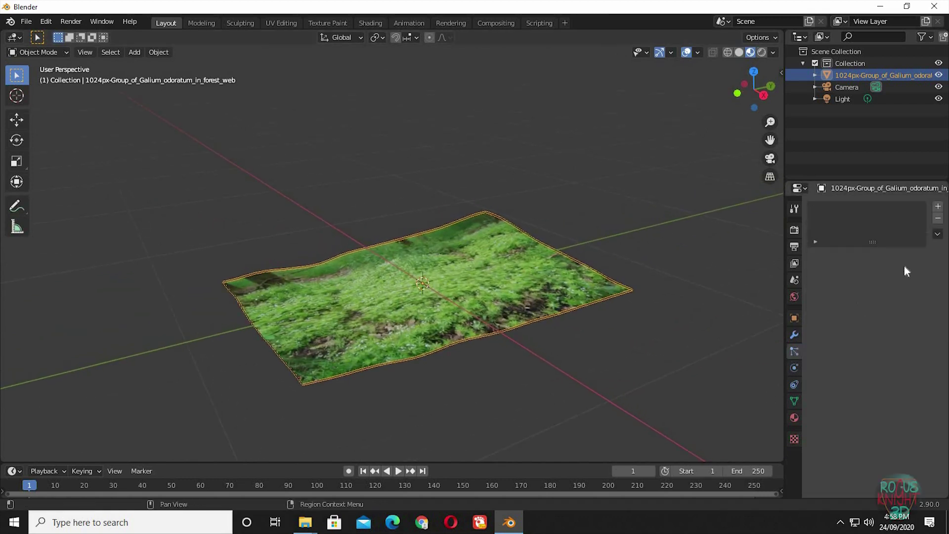
Add a hair particle system to the plane with hair length 0.034 m.
left_click(938, 207)
left_click(893, 270)
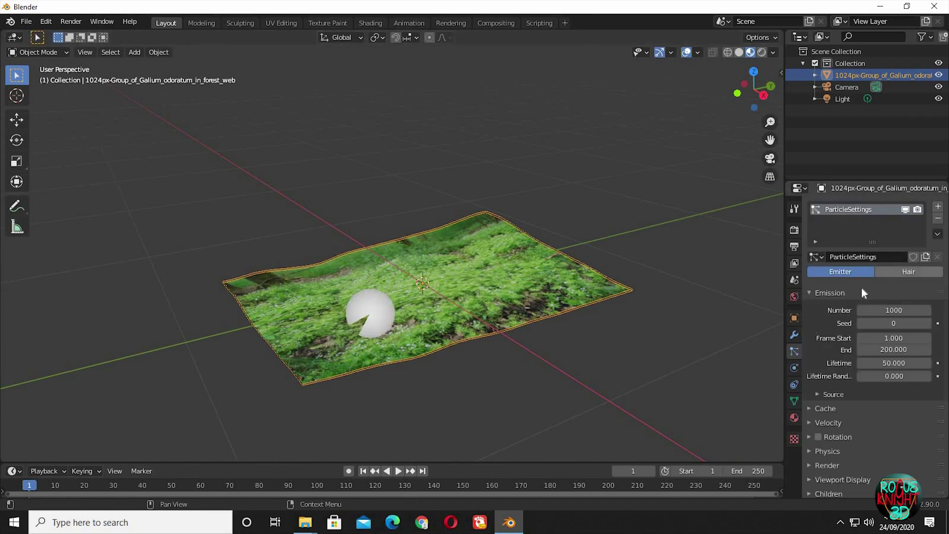
middle_click_drag(588, 366, 860, 364)
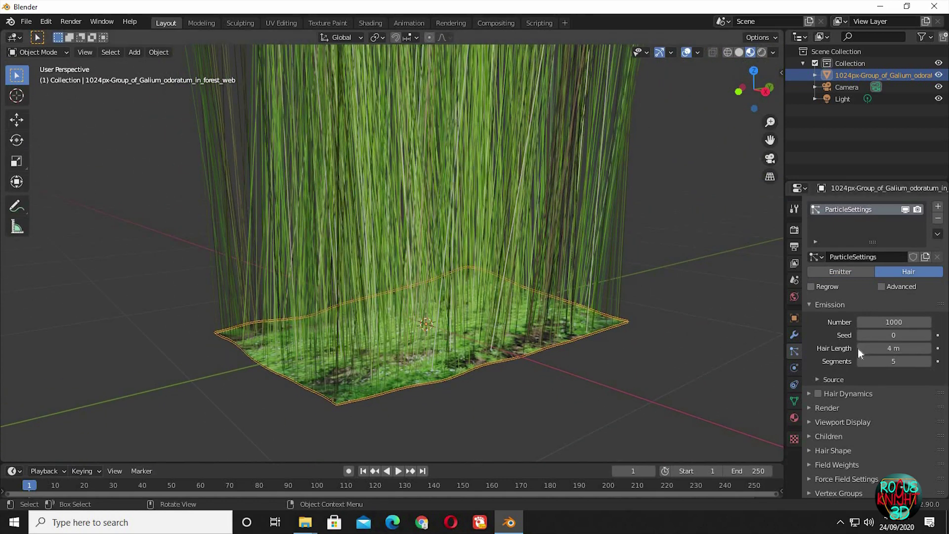
left_click(905, 352)
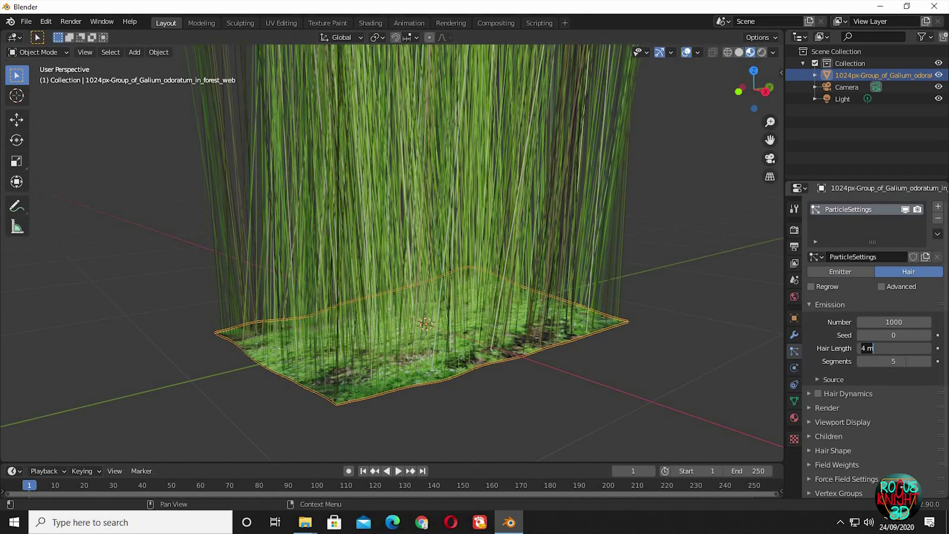
type("0.034")
key("Return")
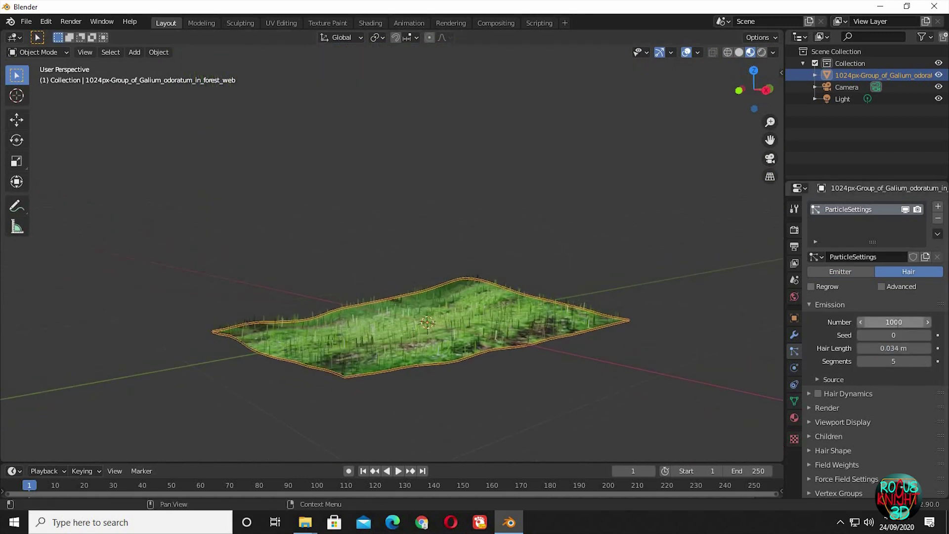
Set the hair emission number to 20000 and look down on the grass.
left_click(893, 322)
type("2000")
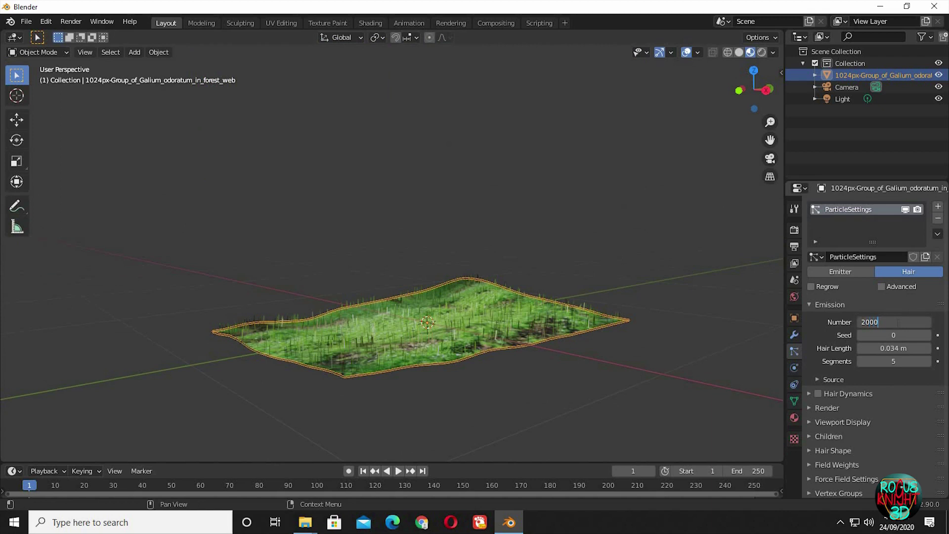
type("0")
key("Return")
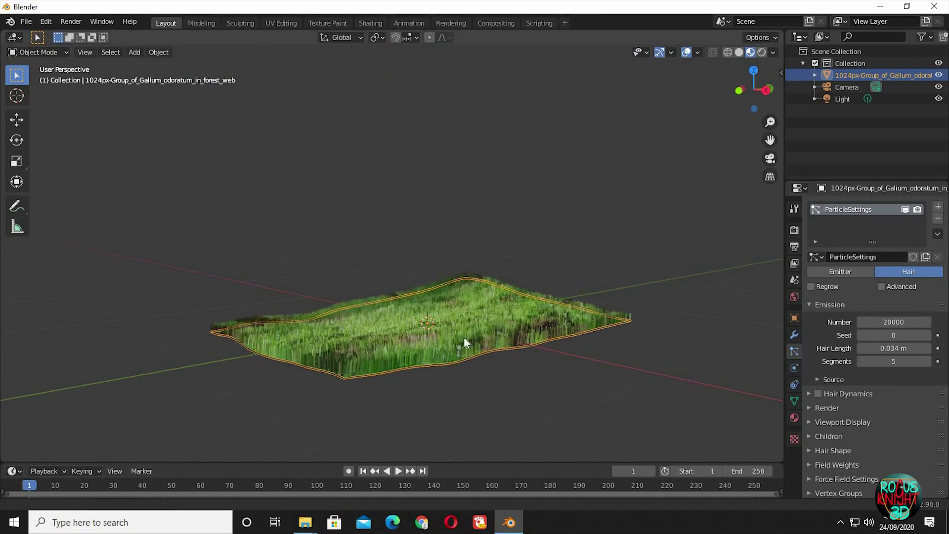
scroll(464, 336, "up", 4)
middle_click_drag(463, 336, 487, 306)
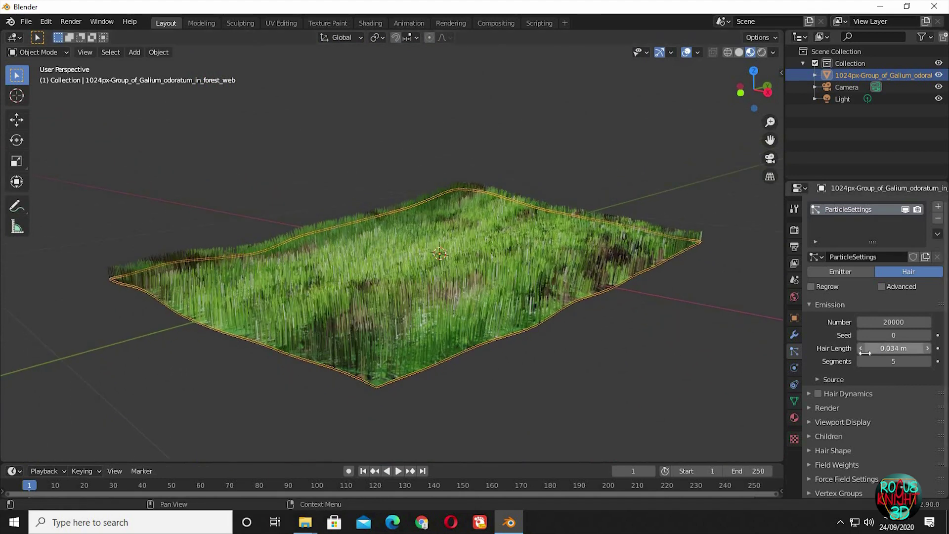
scroll(493, 358, "up", 4)
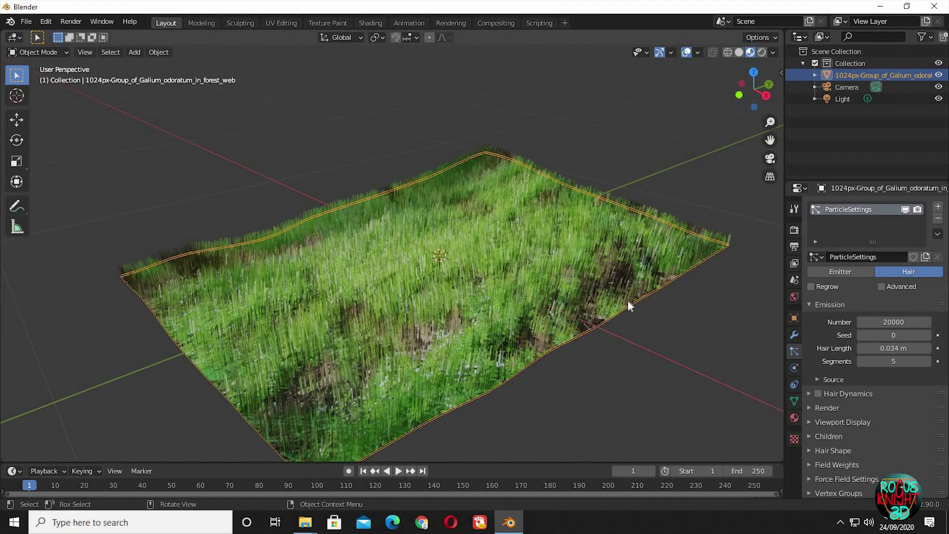
Enable advanced hair physics and set Brownian force 0.019 and Damp 0.005.
scroll(829, 416, "down", 2)
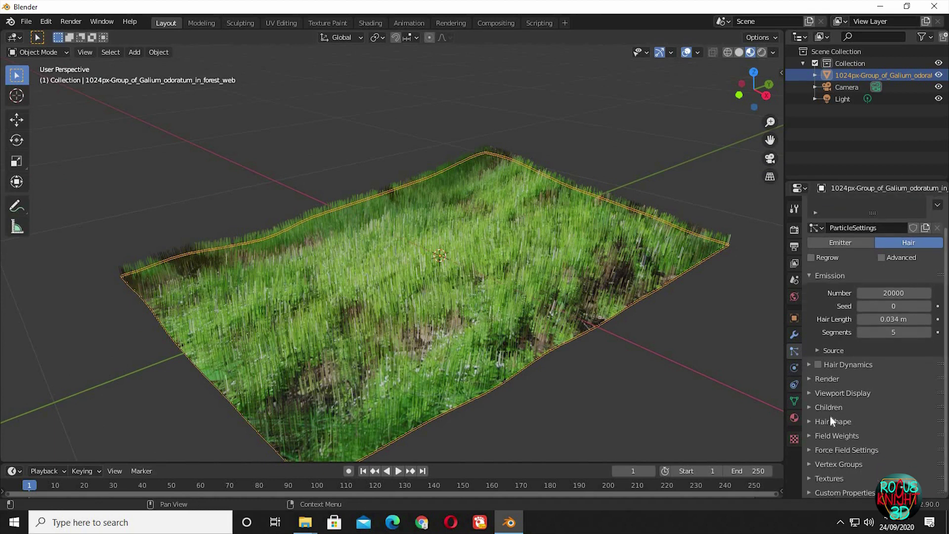
left_click(882, 258)
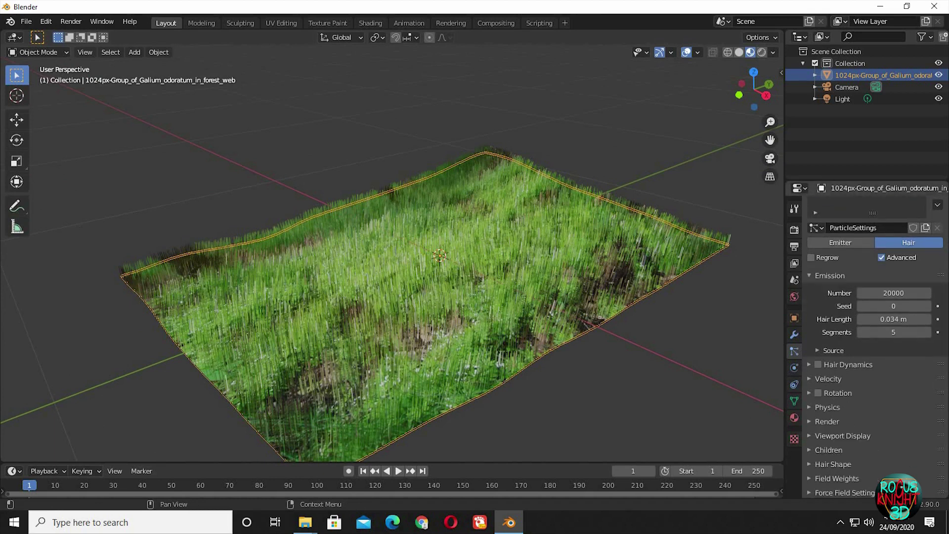
left_click(811, 407)
scroll(840, 375, "down", 6)
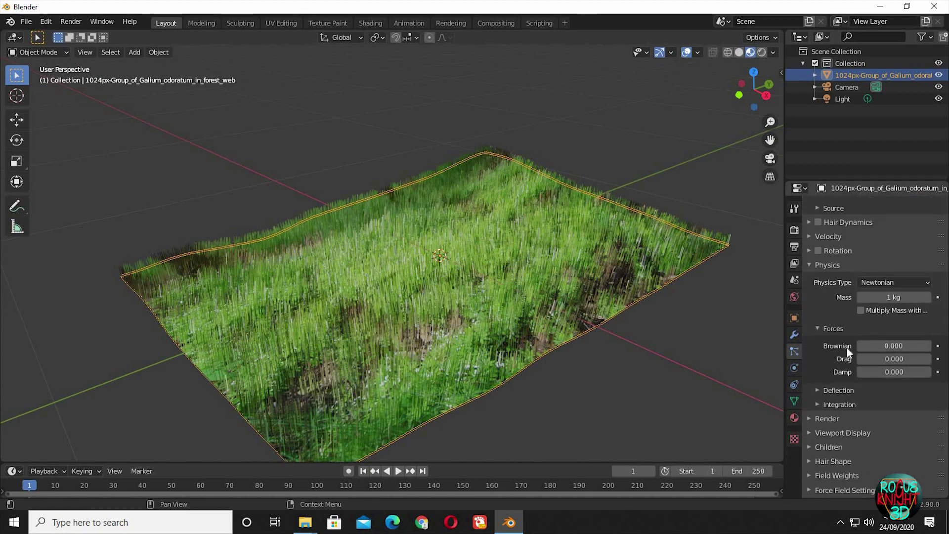
left_click(884, 346)
type("0.019")
key("Return")
middle_click_drag(621, 382, 440, 203)
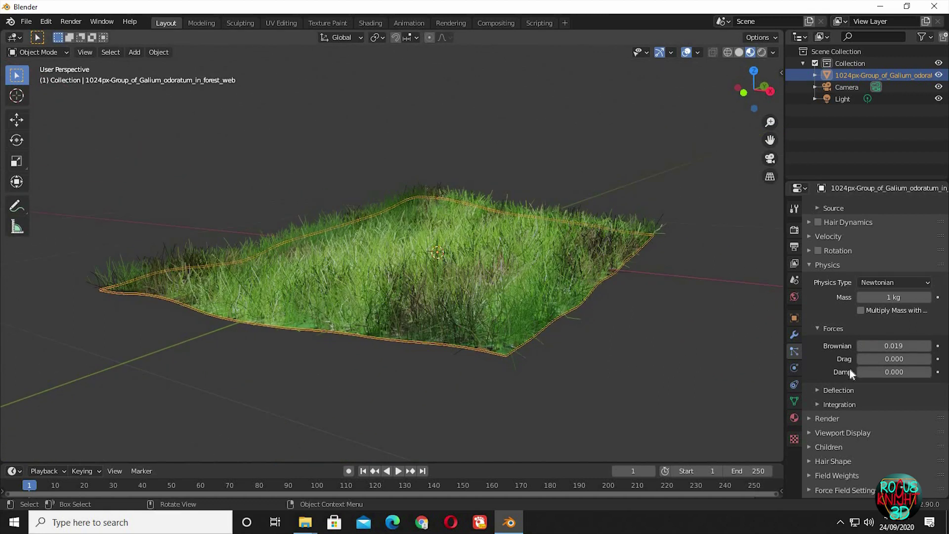
left_click(898, 372)
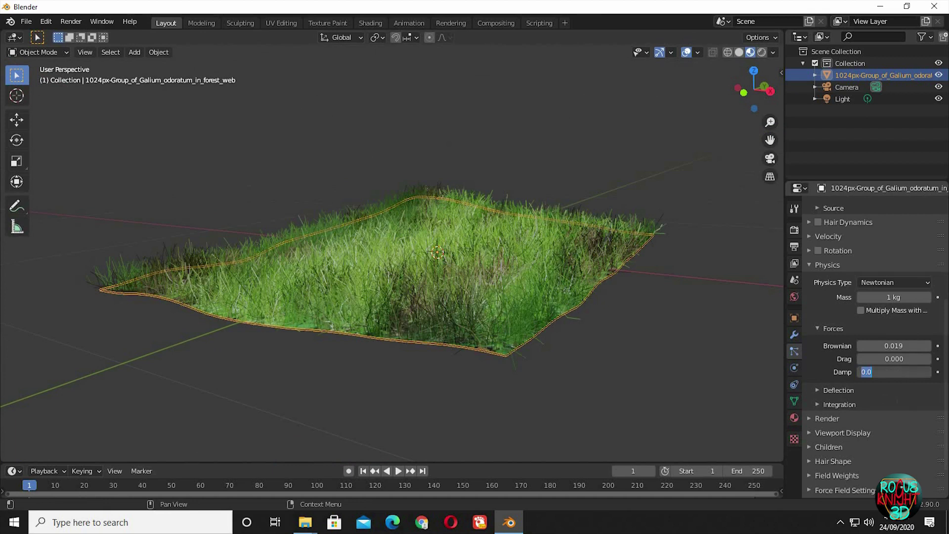
type("0.005")
key("Return")
middle_click_drag(633, 320, 645, 286)
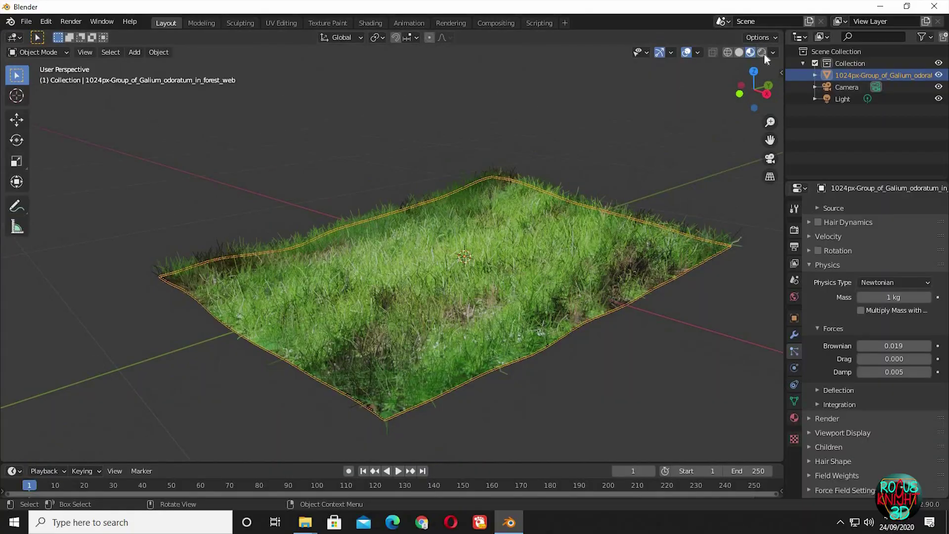
View through the camera and nudge it about 0.034 m in X, −0.069 m in Z.
scroll(625, 346, "up", 5)
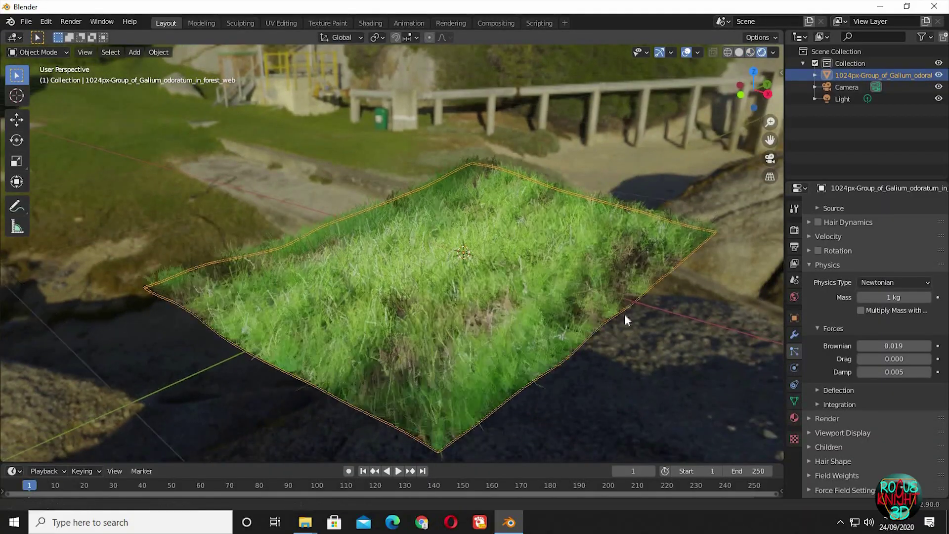
middle_click_drag(645, 308, 632, 289)
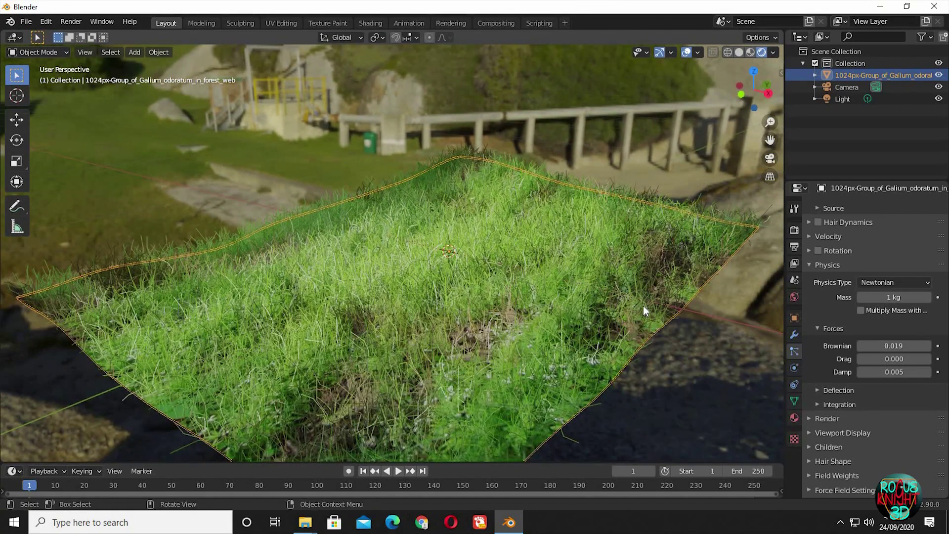
key("KP_0")
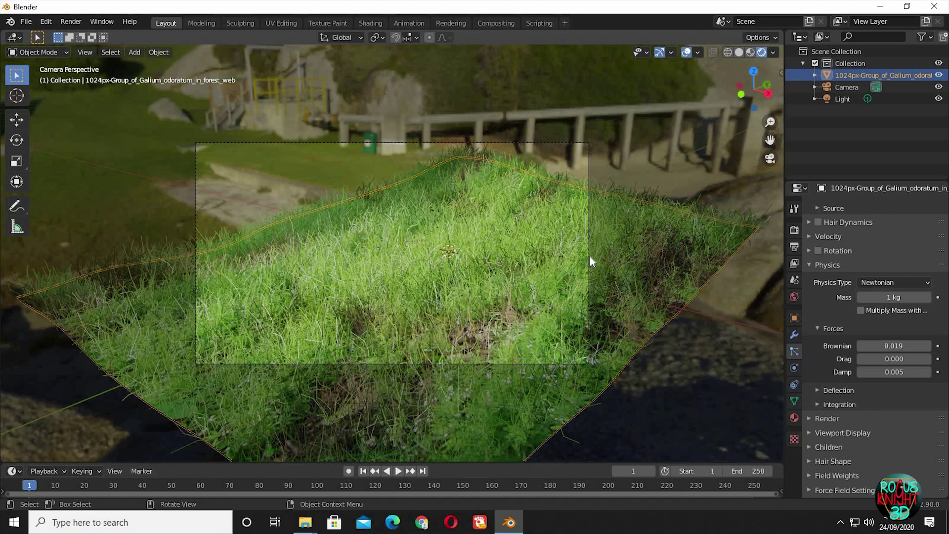
left_click(588, 202)
key("g")
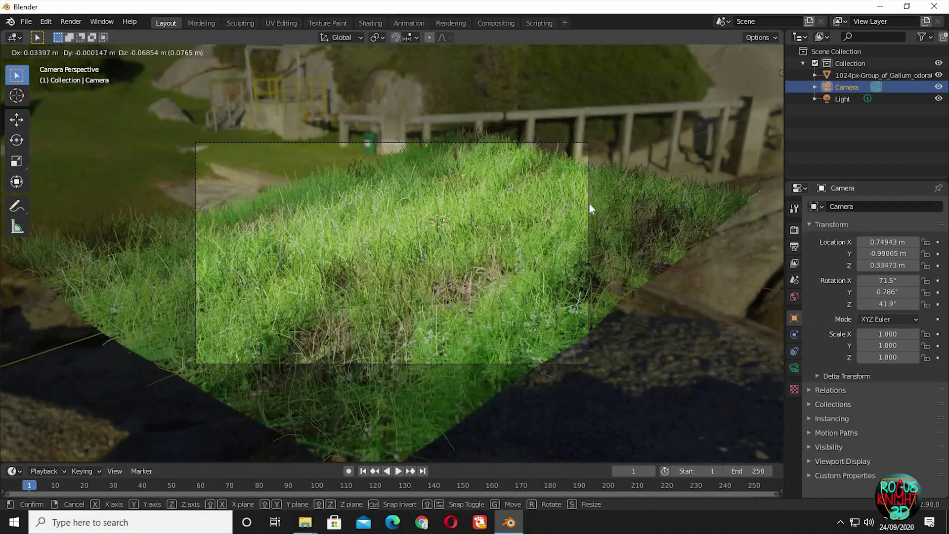
left_click(589, 204)
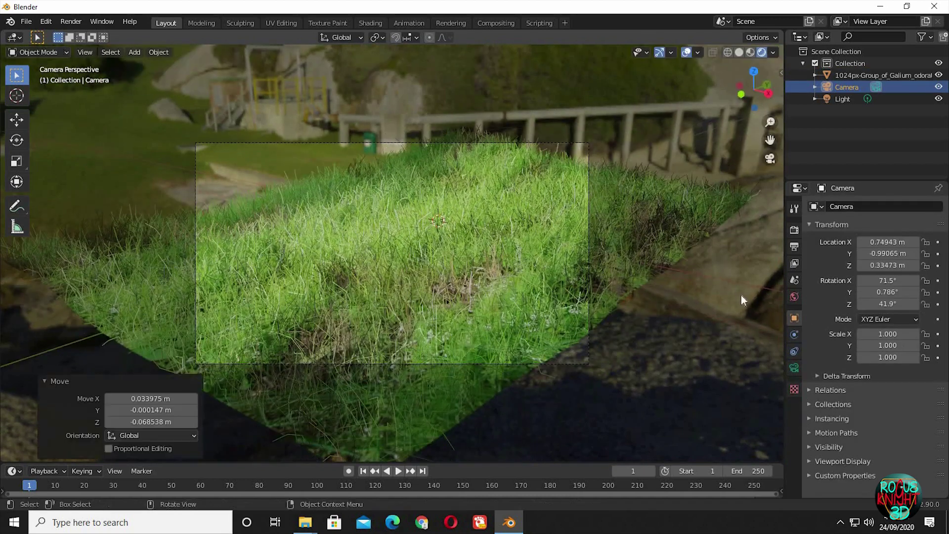
left_click(794, 369)
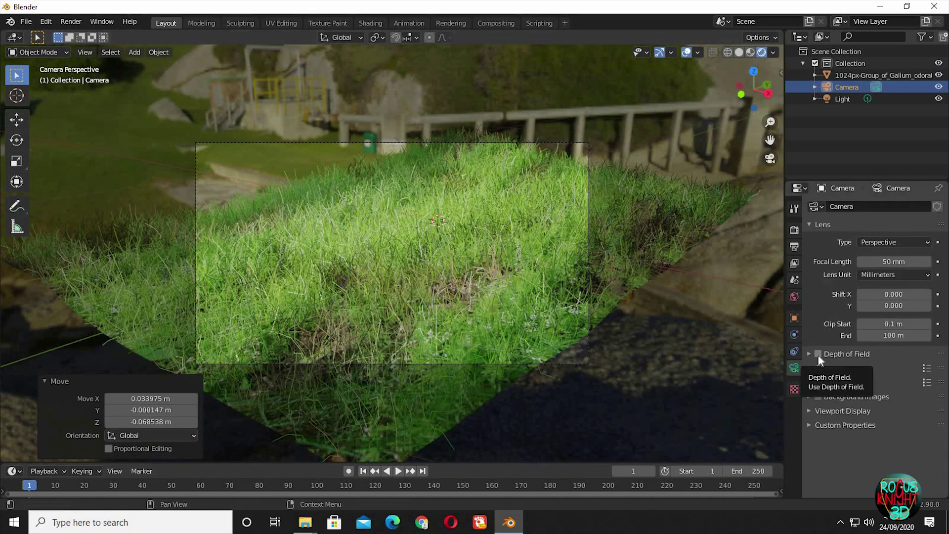
Enable camera depth of field and eyedrop the grass object as the focus object.
left_click(817, 355)
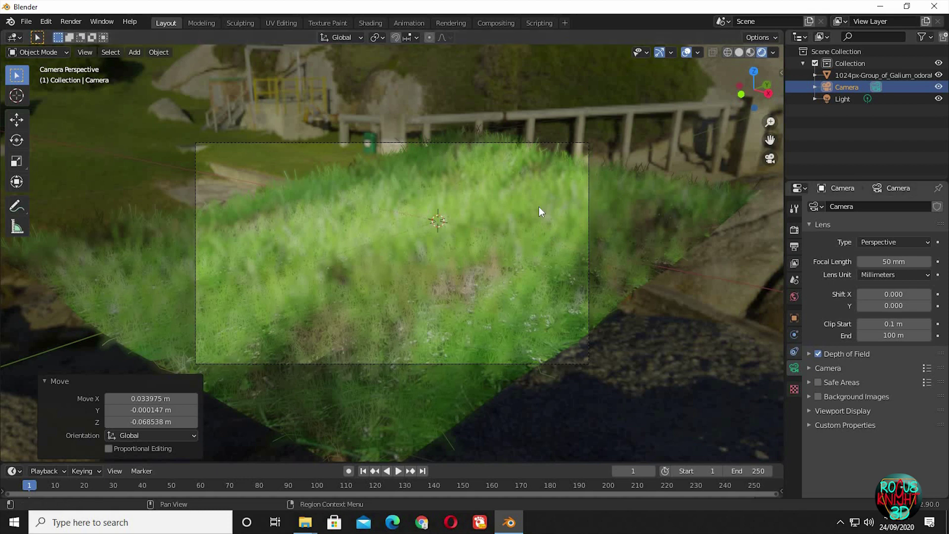
left_click(809, 353)
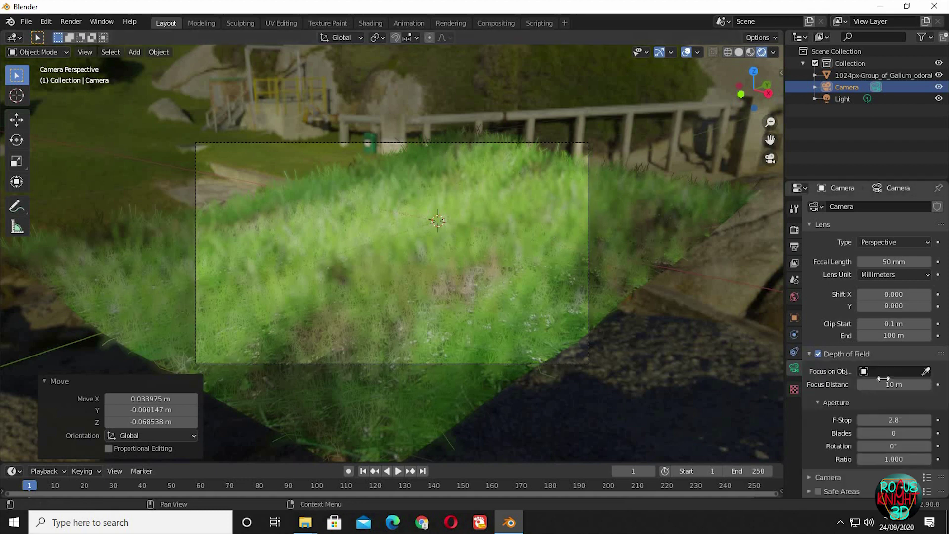
left_click(913, 373)
left_click(924, 370)
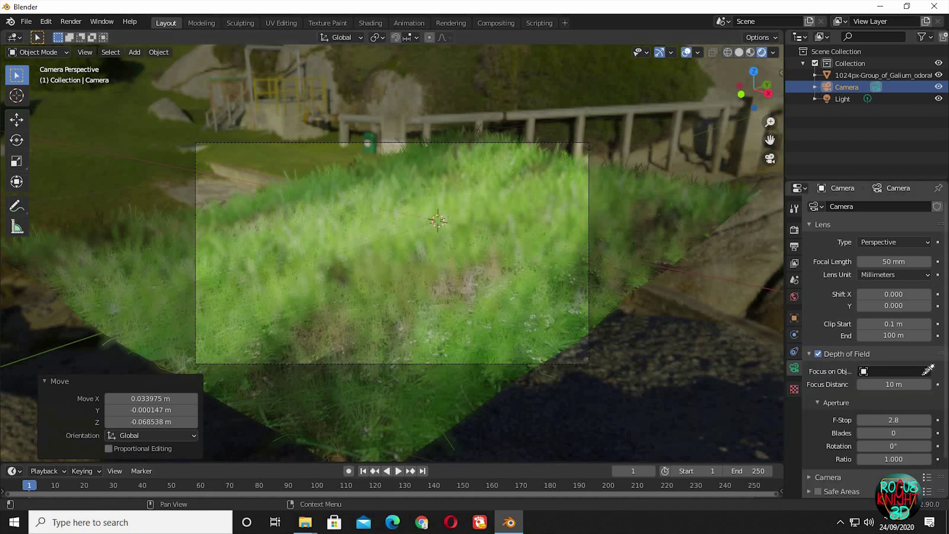
left_click(446, 286)
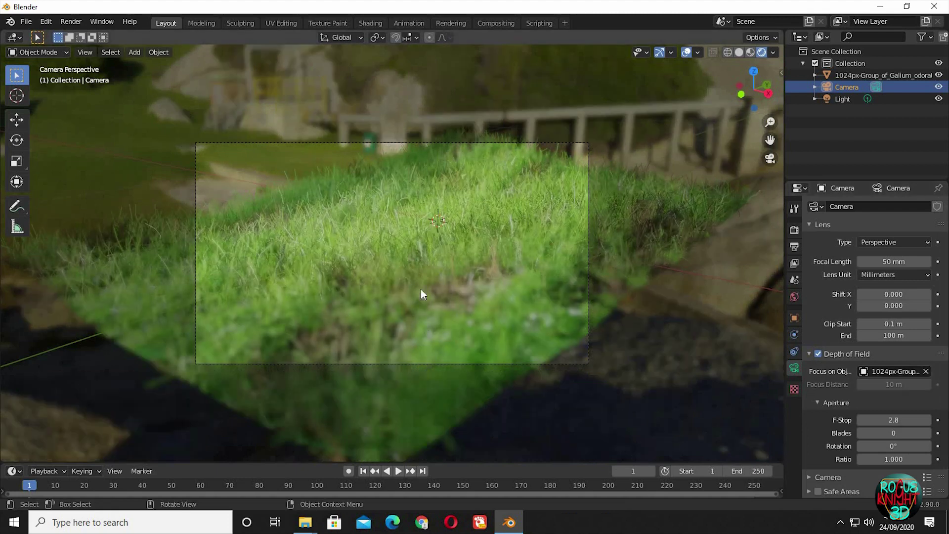
Try F-Stop values 7.6 and 14, settle on 5, then disable depth of field.
left_click_drag(895, 419, 860, 419)
left_click(895, 419)
type("7.6")
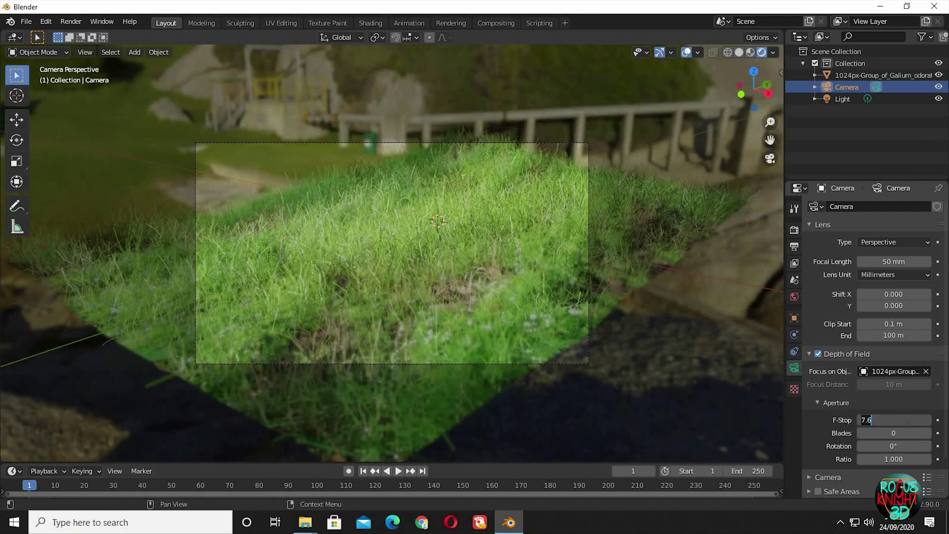
key("ctrl+a")
type("14")
key("Return")
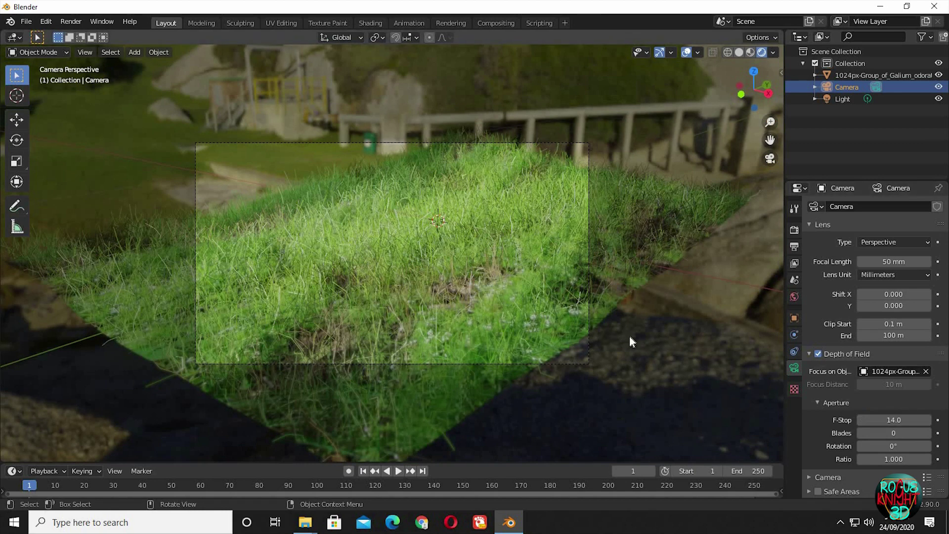
left_click(894, 420)
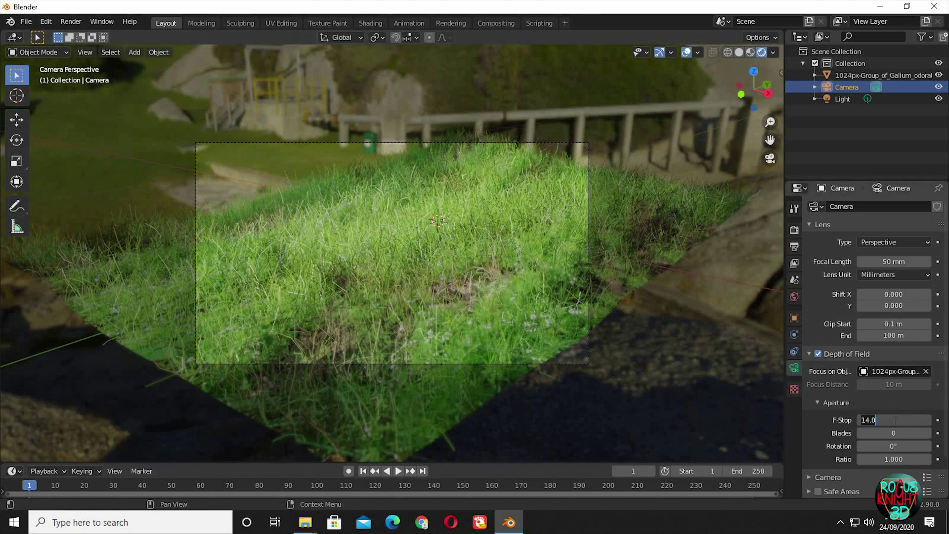
type("5")
key("Return")
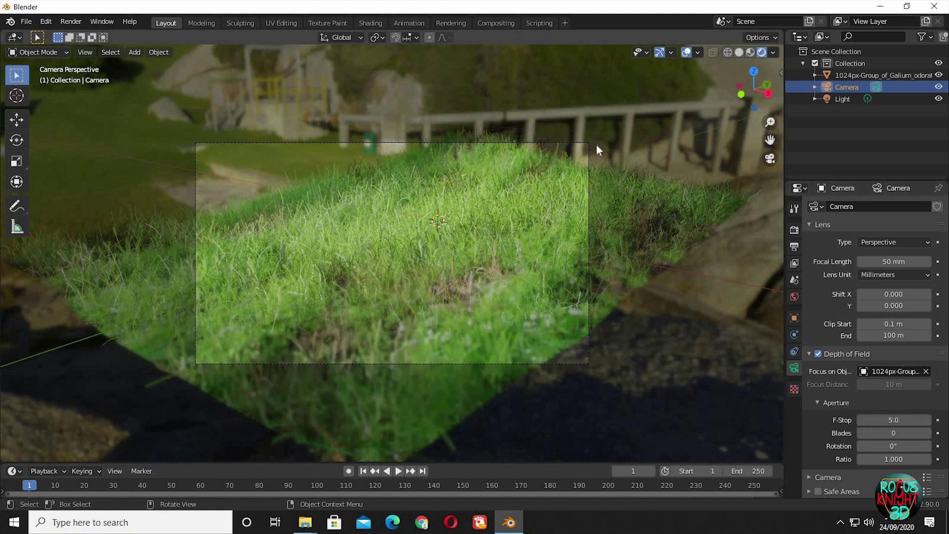
left_click(818, 353)
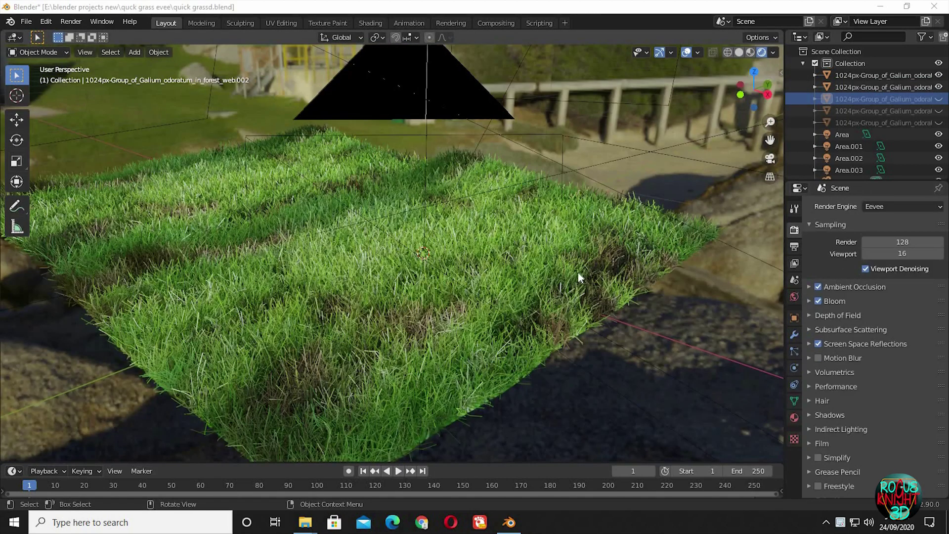
Keep the Eevee cube shadow size at 1024 px and review Filmic, Medium Contrast colour management.
middle_click_drag(583, 322, 573, 319)
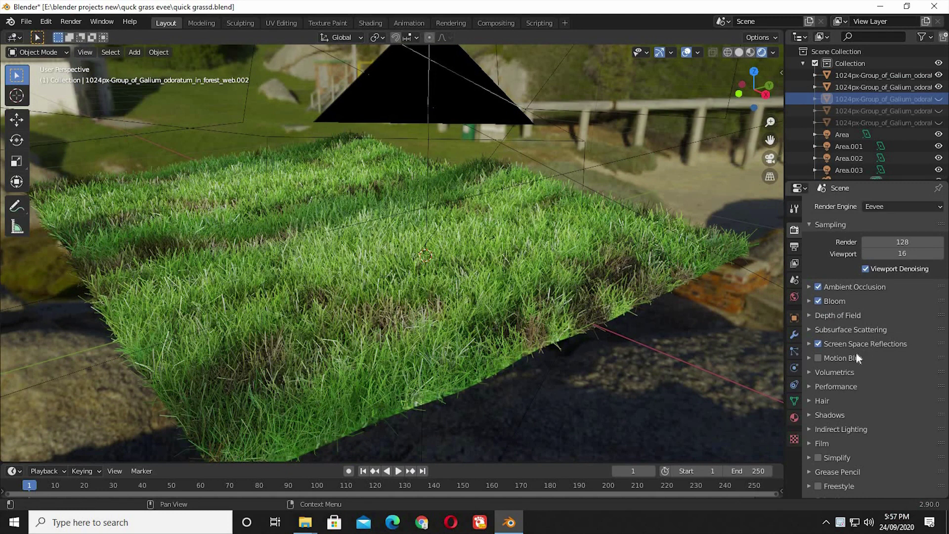
left_click(835, 410)
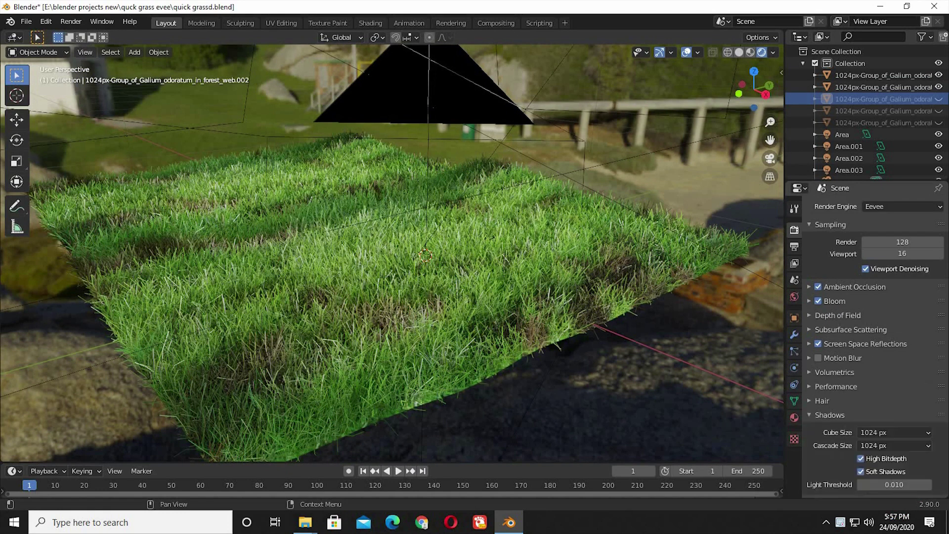
scroll(840, 405, "down", 4)
left_click(889, 350)
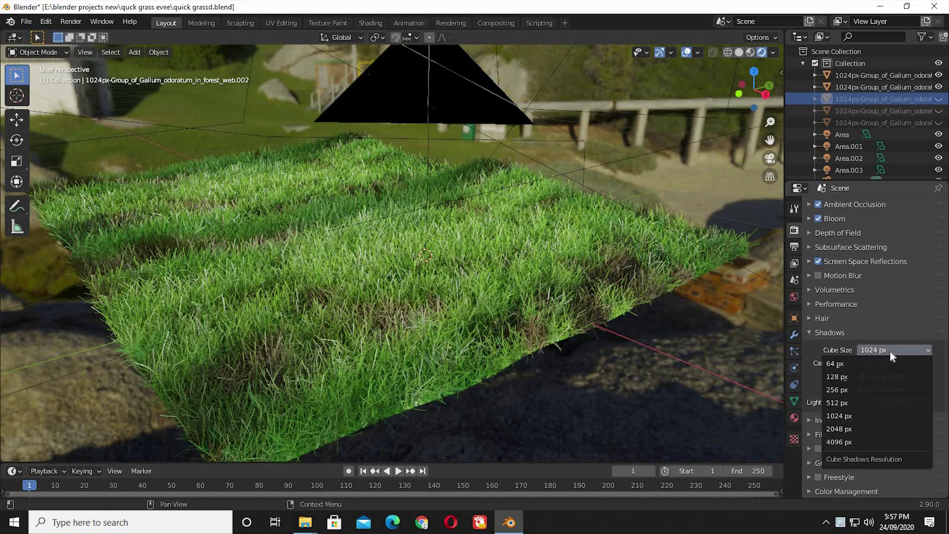
left_click(873, 348)
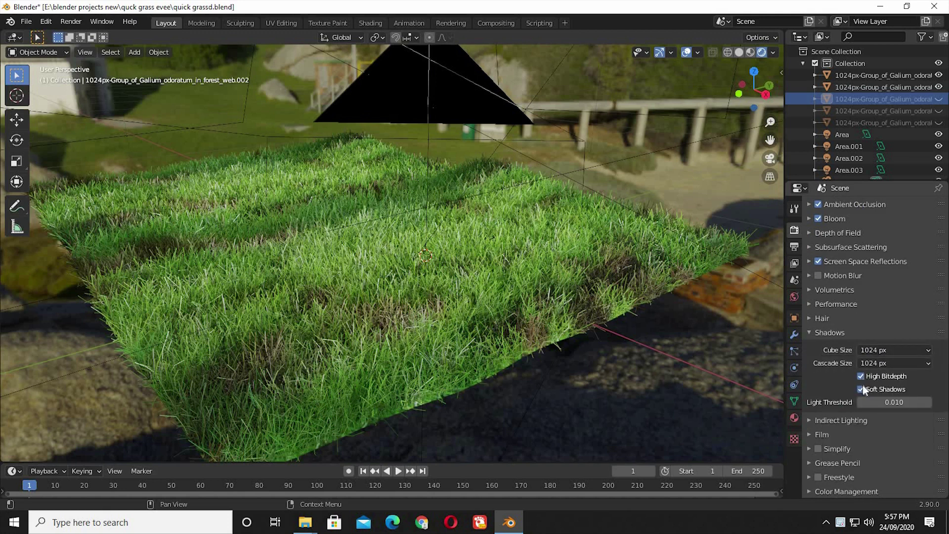
left_click(810, 491)
scroll(900, 428, "down", 5)
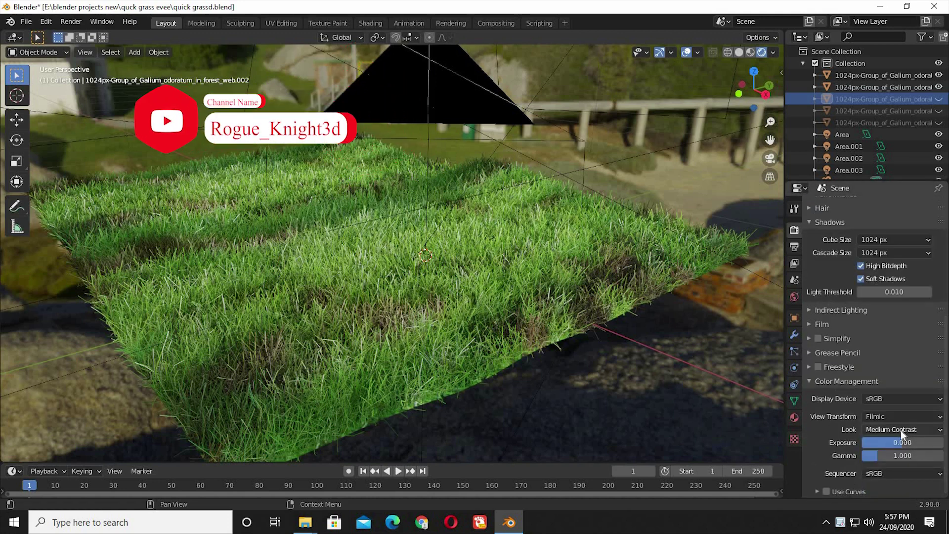